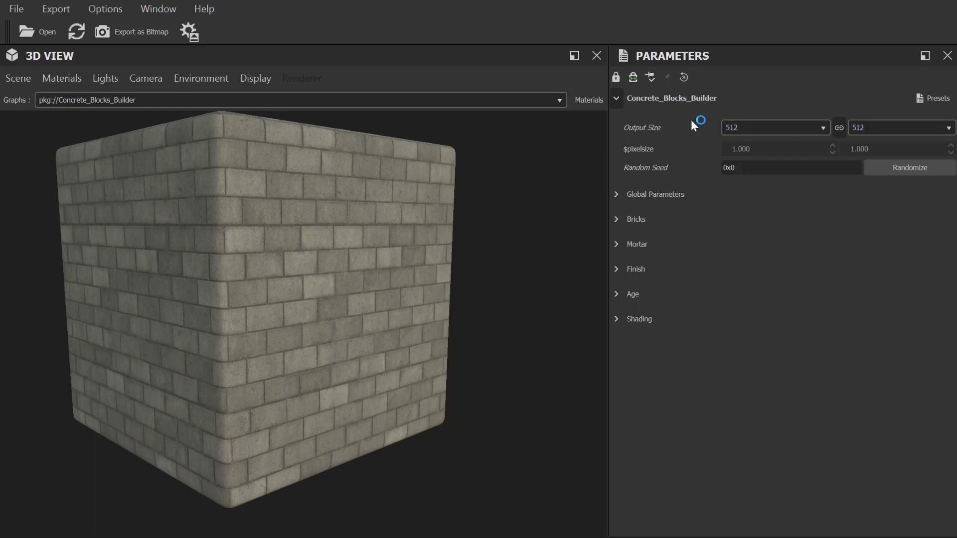
Orbit and zoom to a flat wall side, then set Output Size to 1024
drag(370, 387, 395, 432)
scroll(416, 408, up, 5)
drag(538, 429, 433, 422)
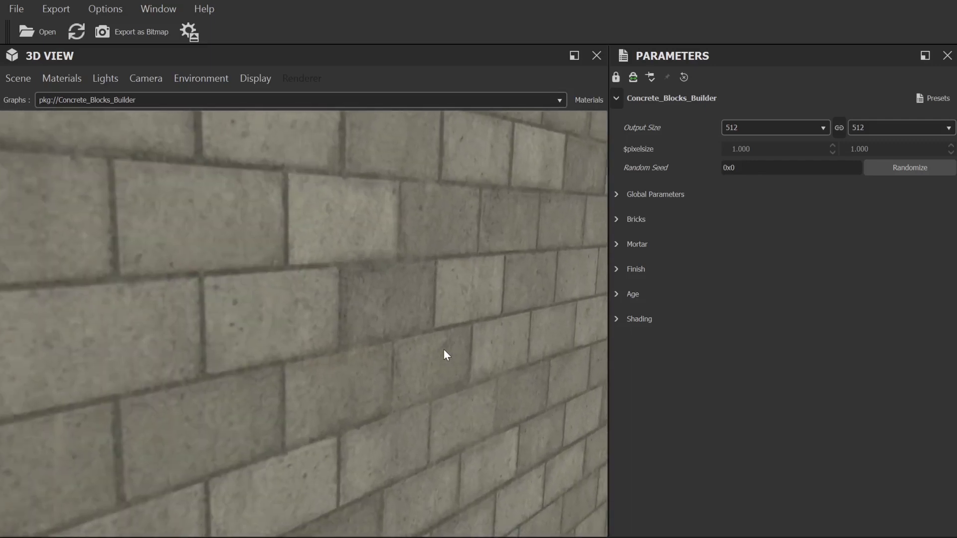
click(773, 127)
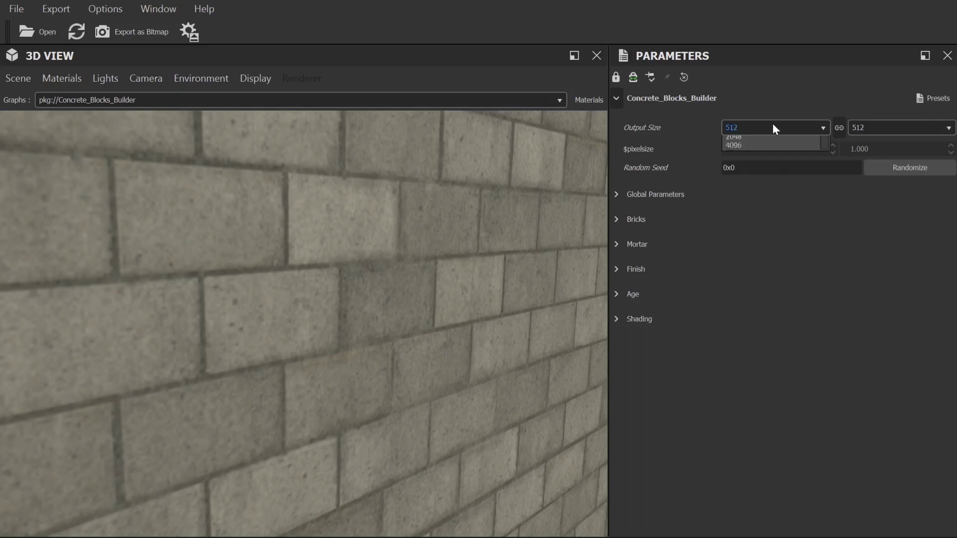
click(748, 222)
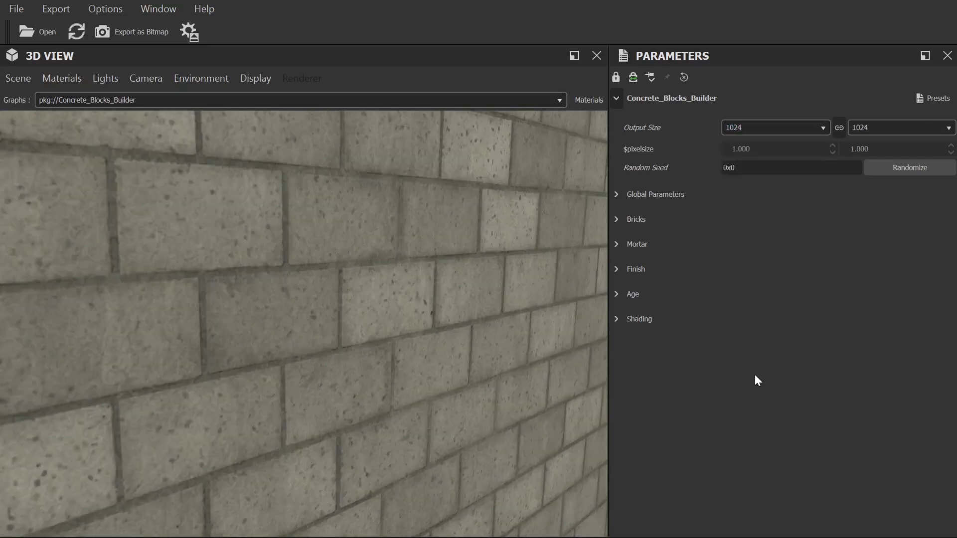
Randomize the block pattern five times, then collapse the Concrete_Blocks_Builder group
drag(348, 343, 379, 381)
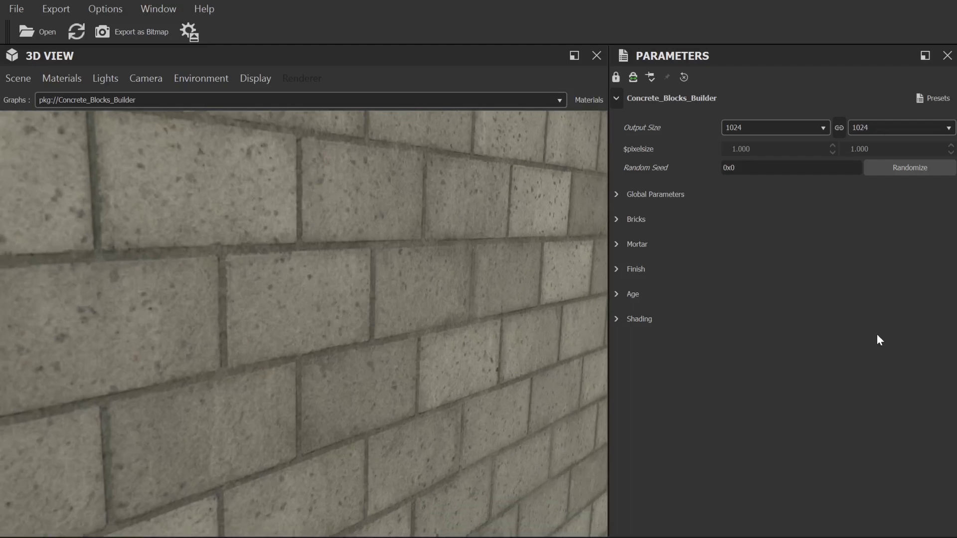
click(915, 172)
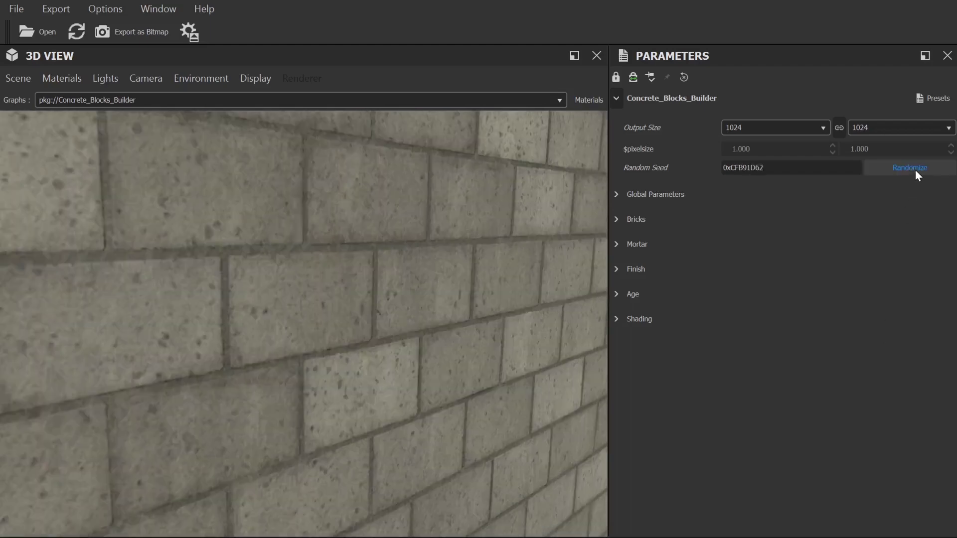
click(915, 170)
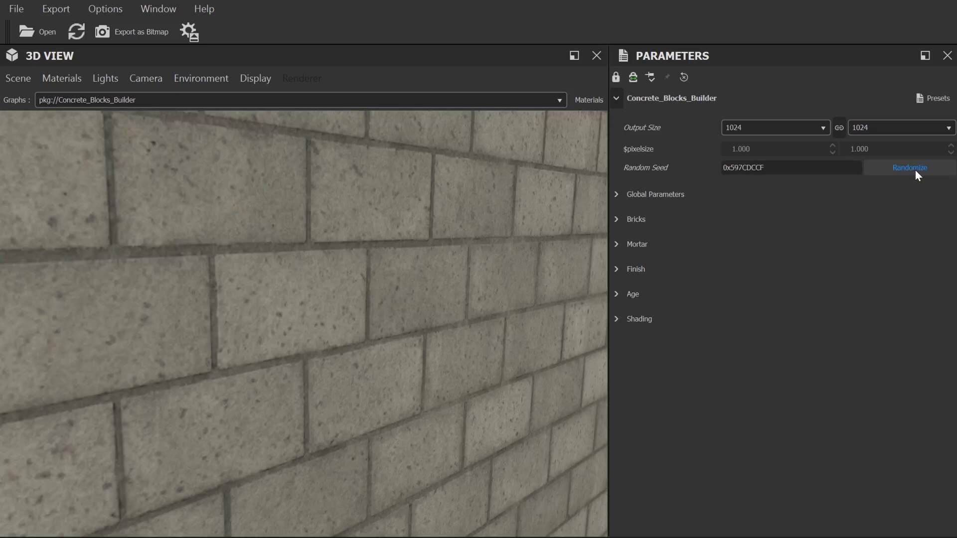
click(915, 170)
click(915, 169)
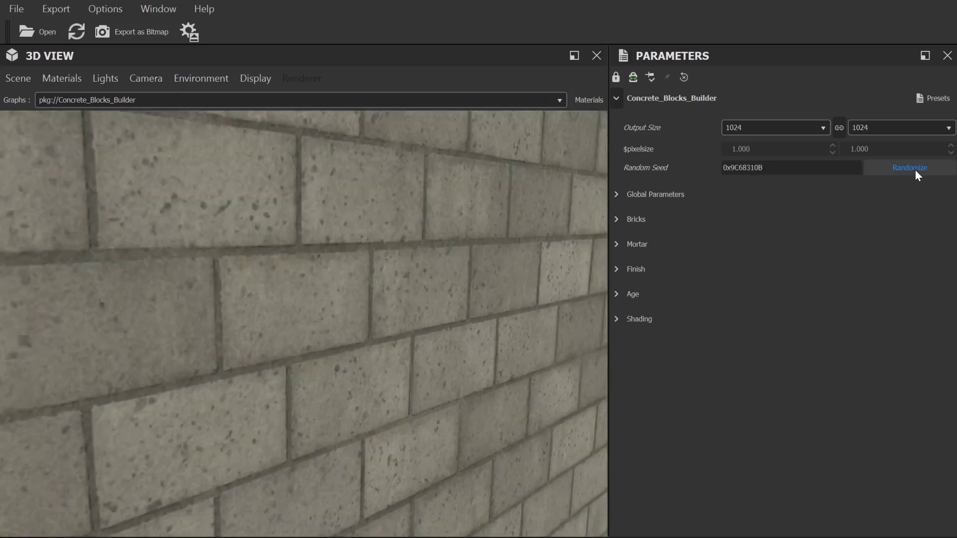
click(915, 169)
click(617, 99)
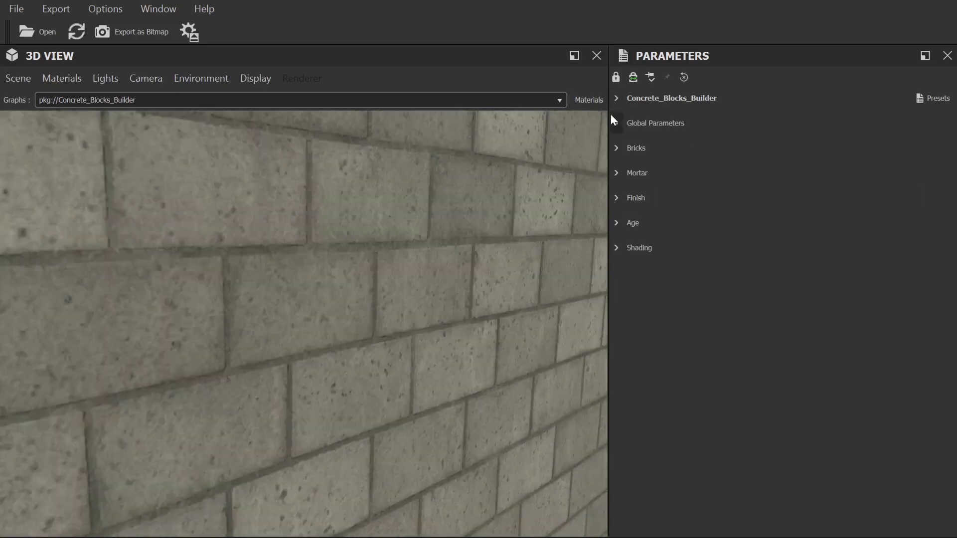
click(615, 123)
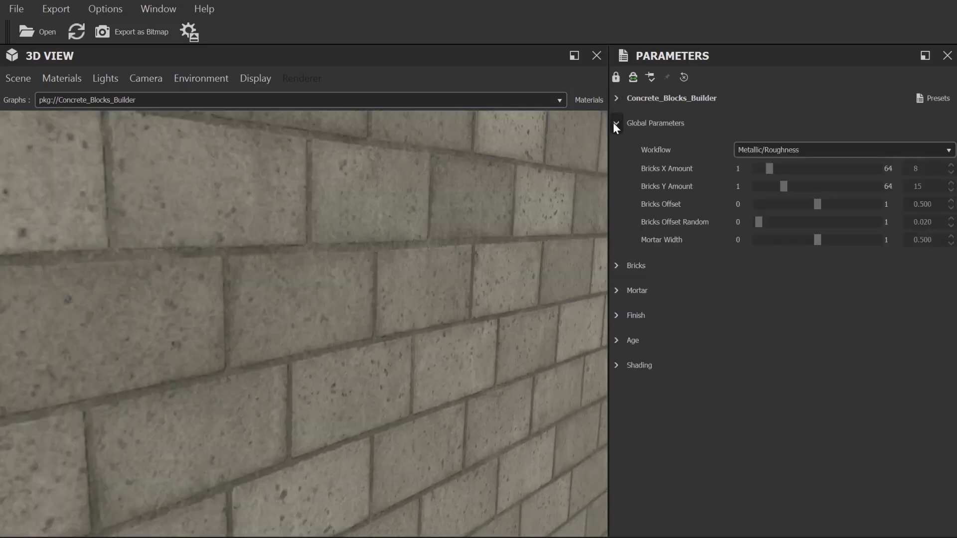
Keep Metallic/Roughness; set bricks to 10 × 14, offset 0.479, random offset 0, mortar width 0.602
click(803, 148)
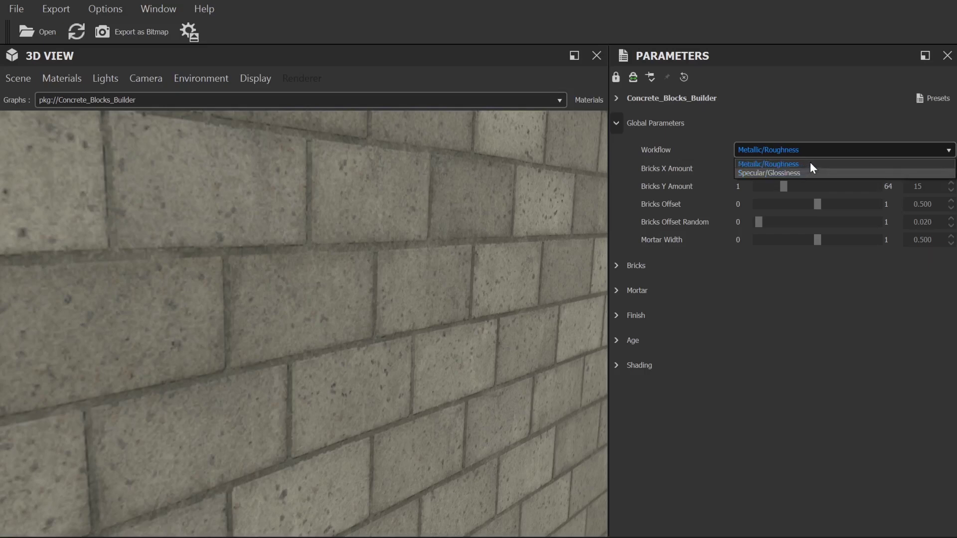
click(809, 163)
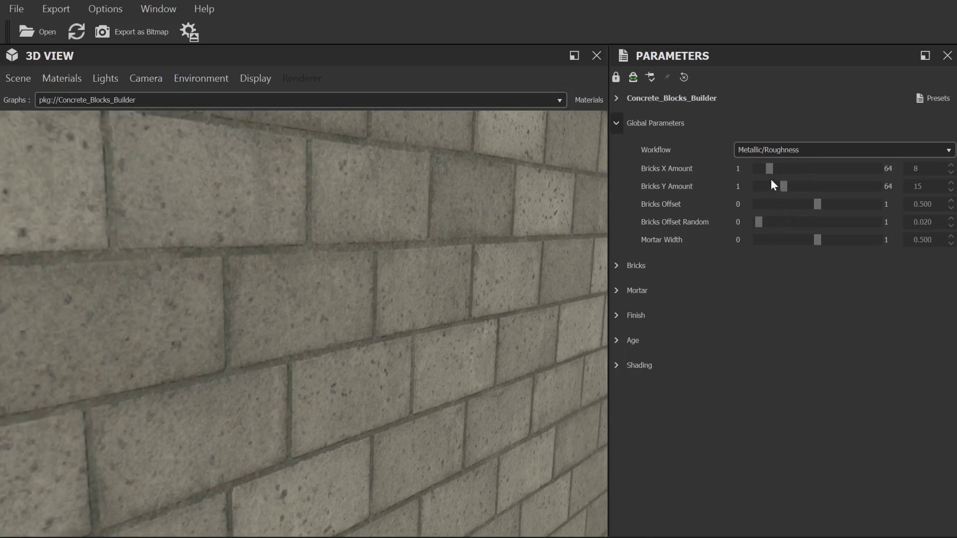
mouse_move(770, 172)
mouse_down()
mouse_move(761, 171)
mouse_move(772, 172)
mouse_move(761, 186)
mouse_move(780, 187)
mouse_up()
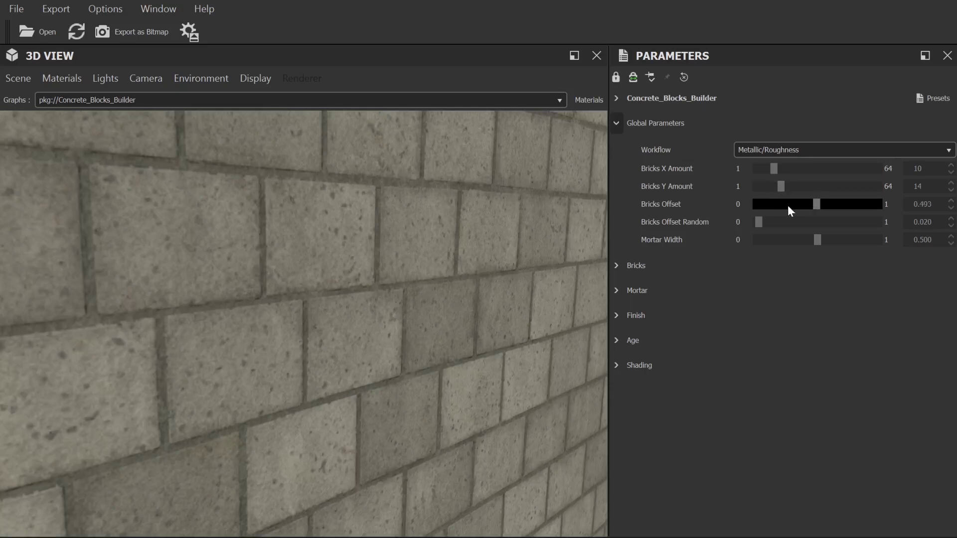
drag(787, 205, 672, 239)
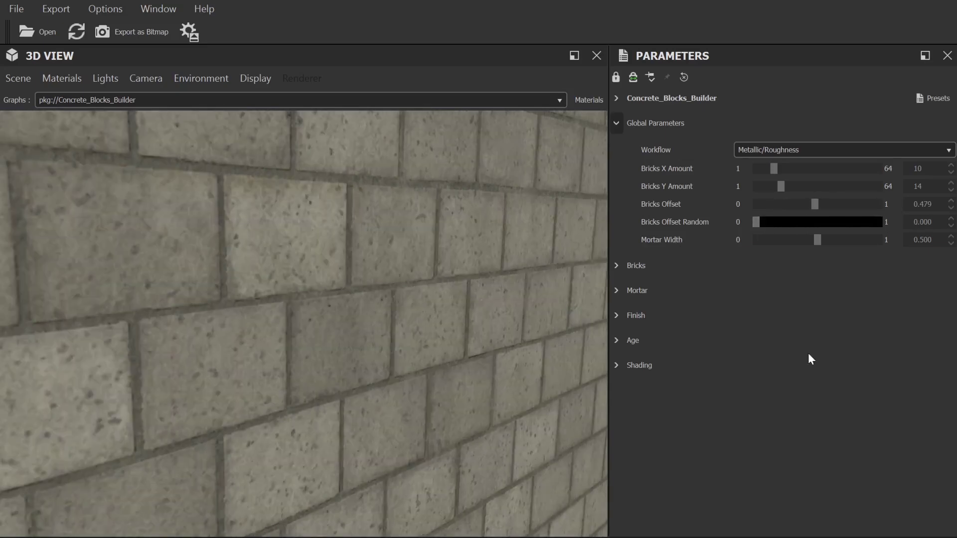
drag(817, 240, 829, 240)
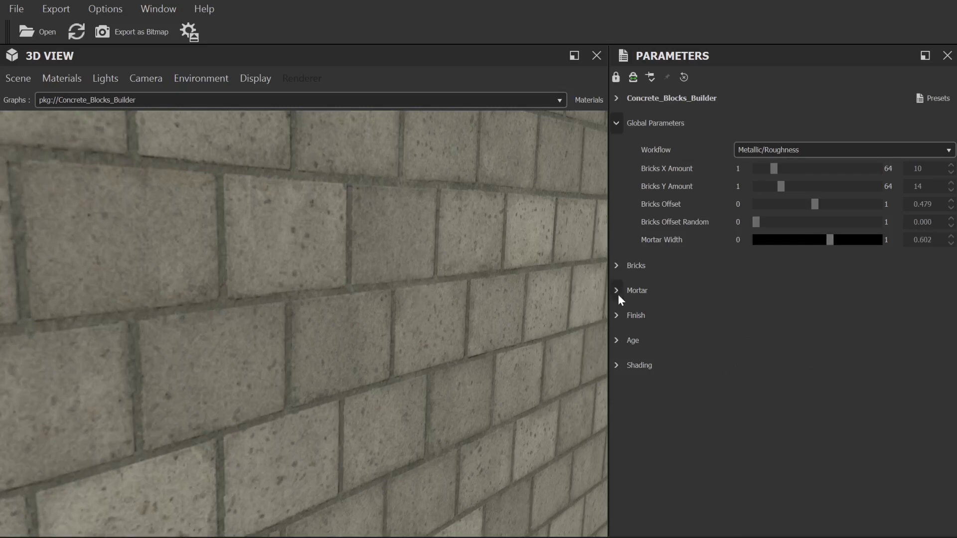
click(616, 266)
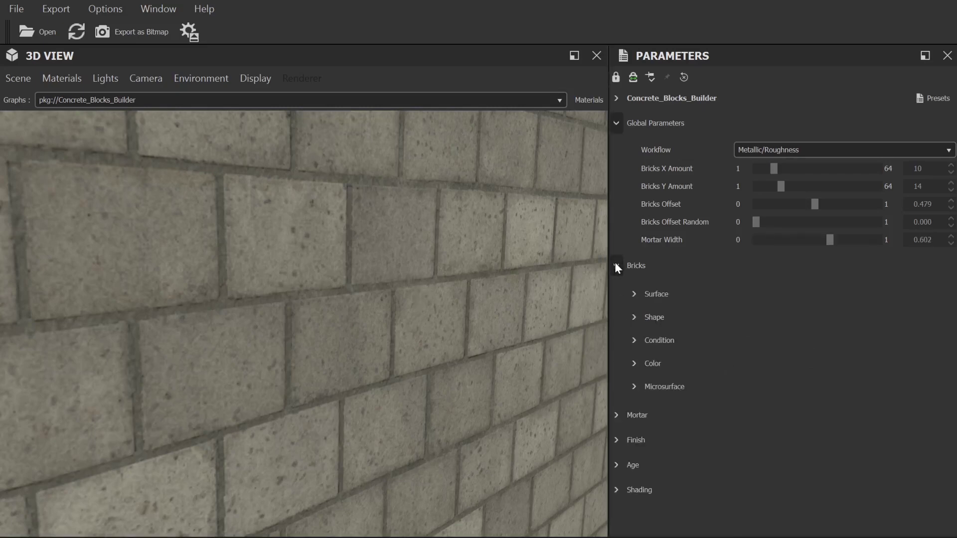
Review the brick Surface and Pebbles options, leaving pebbles turned on
click(617, 124)
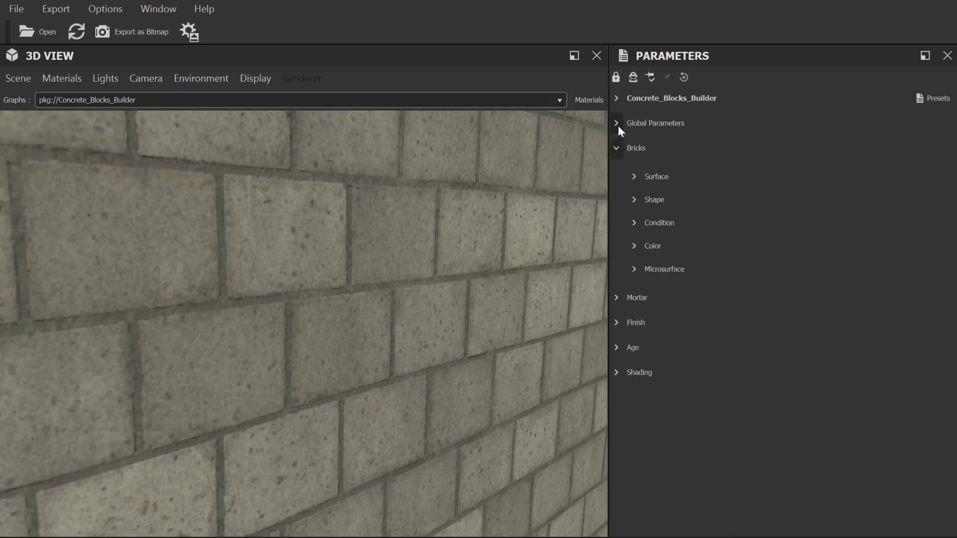
click(634, 177)
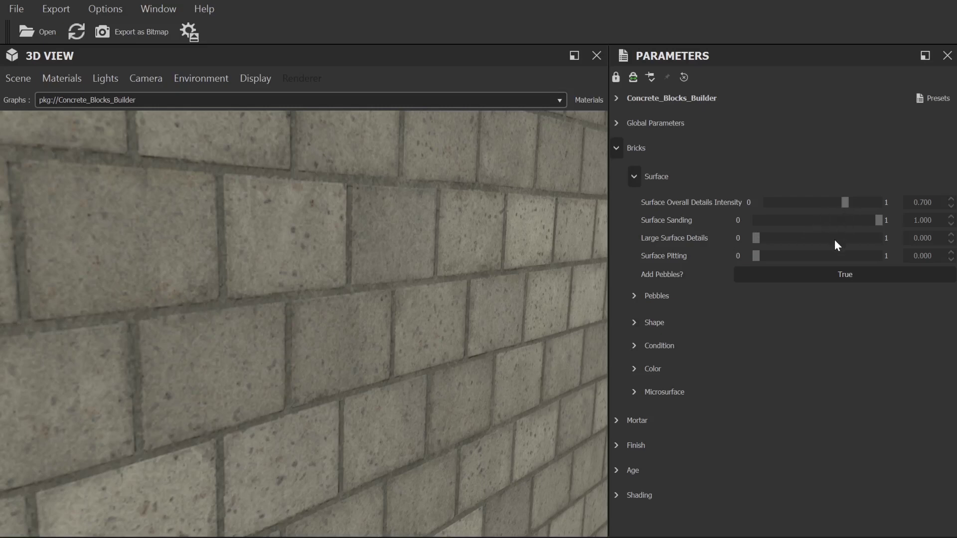
click(836, 270)
click(837, 273)
click(634, 296)
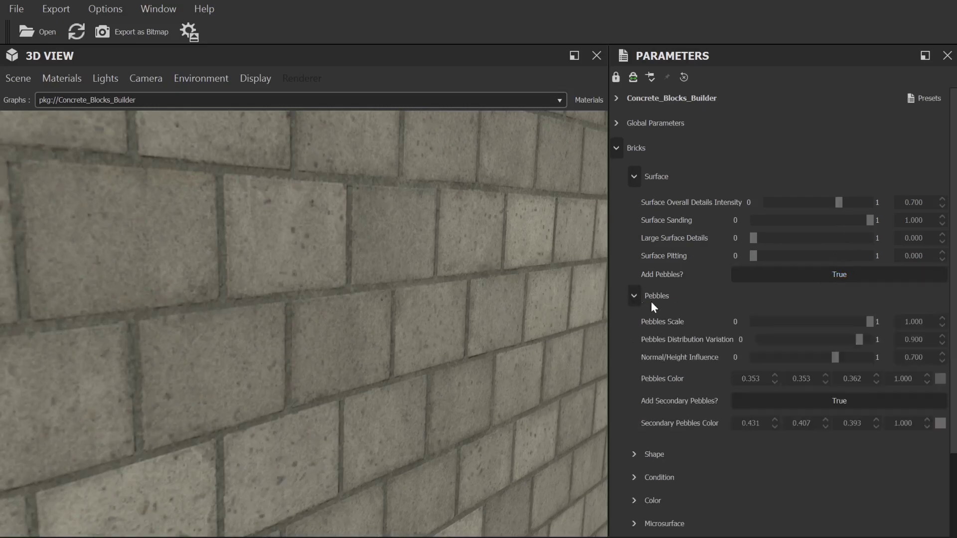
click(633, 298)
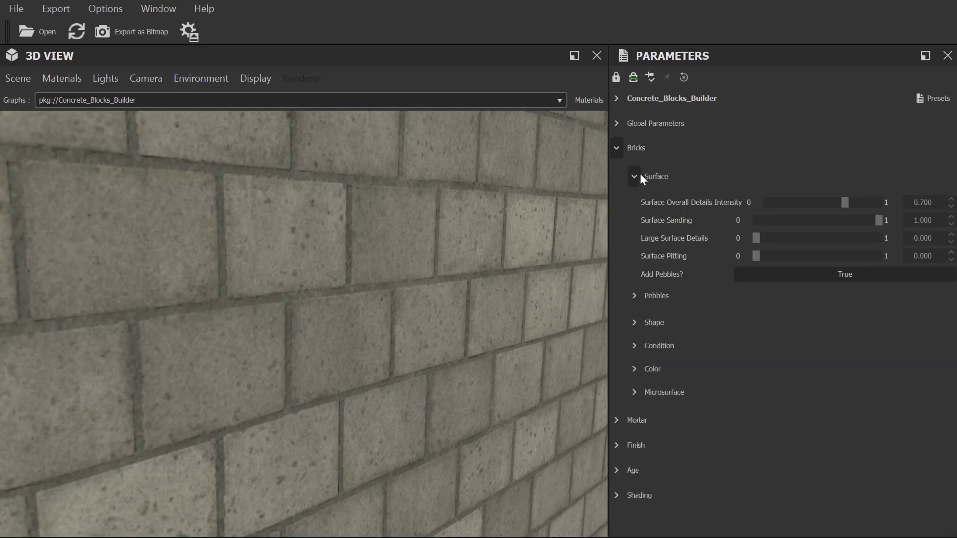
click(634, 176)
Raise Bricks Edge Damage to 1.000 in the brick Shape settings
click(633, 223)
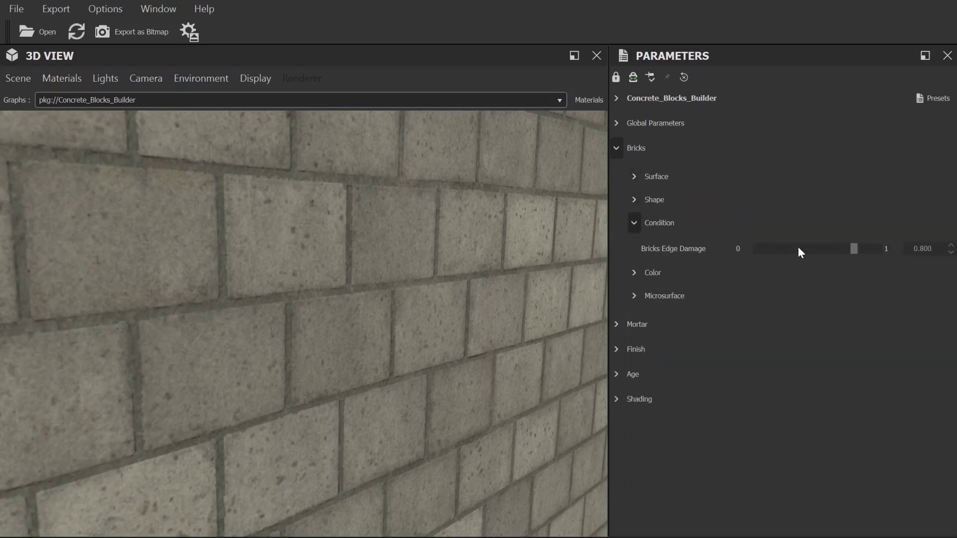
click(634, 200)
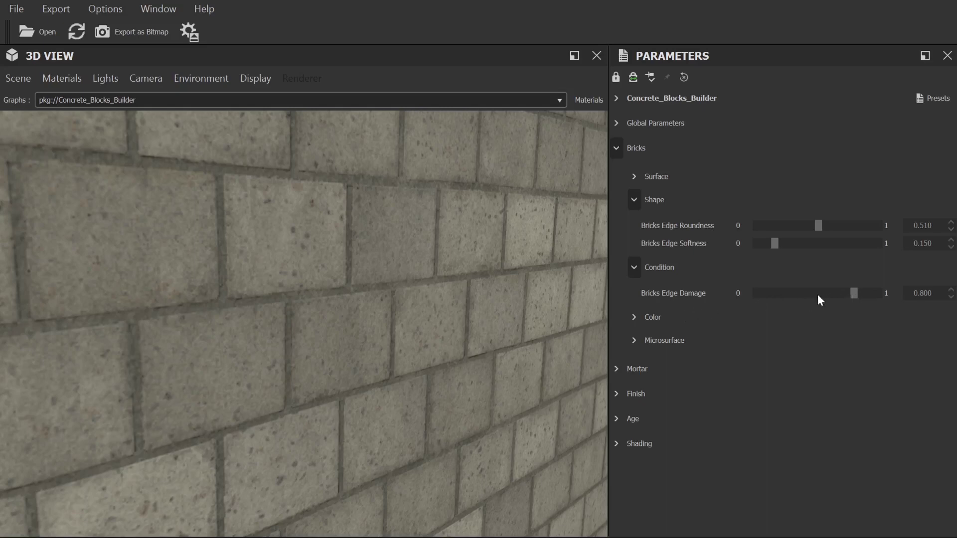
drag(760, 295, 889, 302)
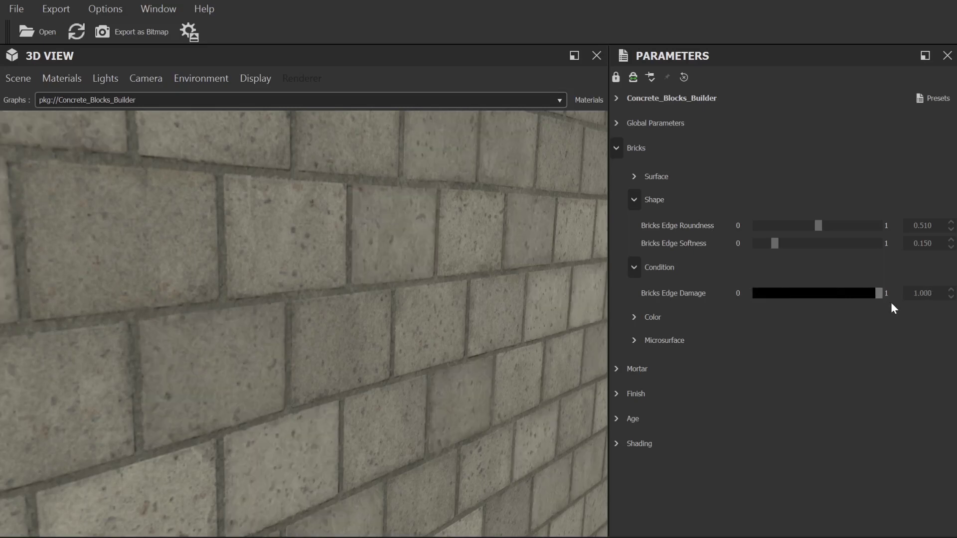
click(635, 318)
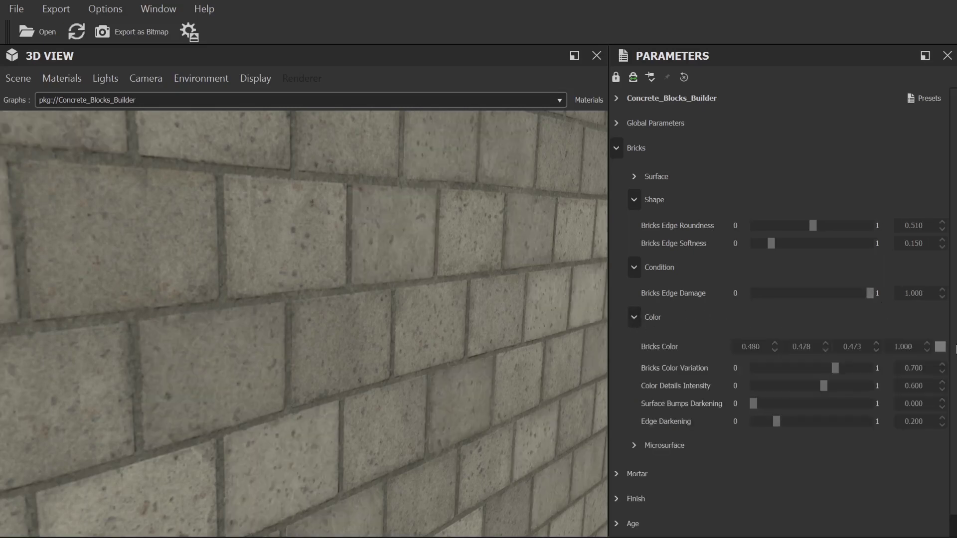
Set Bricks Roughness to 0.542, then collapse the Microsurface, Color, Condition and Shape groups
scroll(950, 399, down, 1)
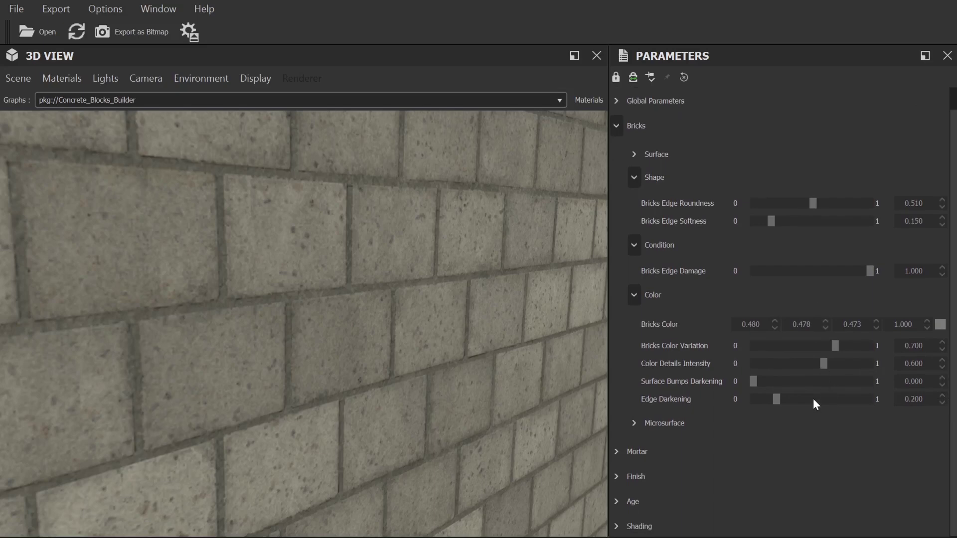
click(634, 424)
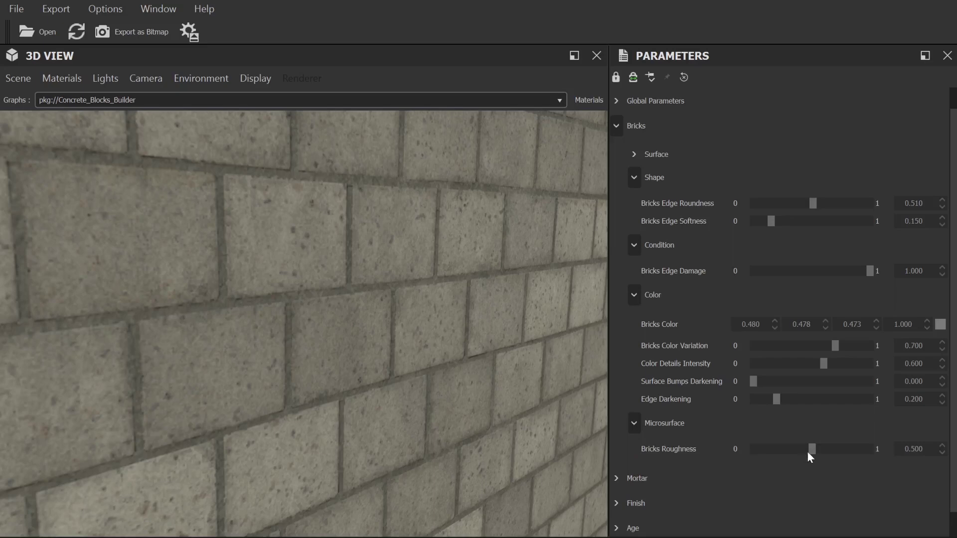
mouse_move(806, 452)
mouse_down()
mouse_move(757, 452)
mouse_move(874, 449)
mouse_move(779, 453)
mouse_move(809, 456)
mouse_up()
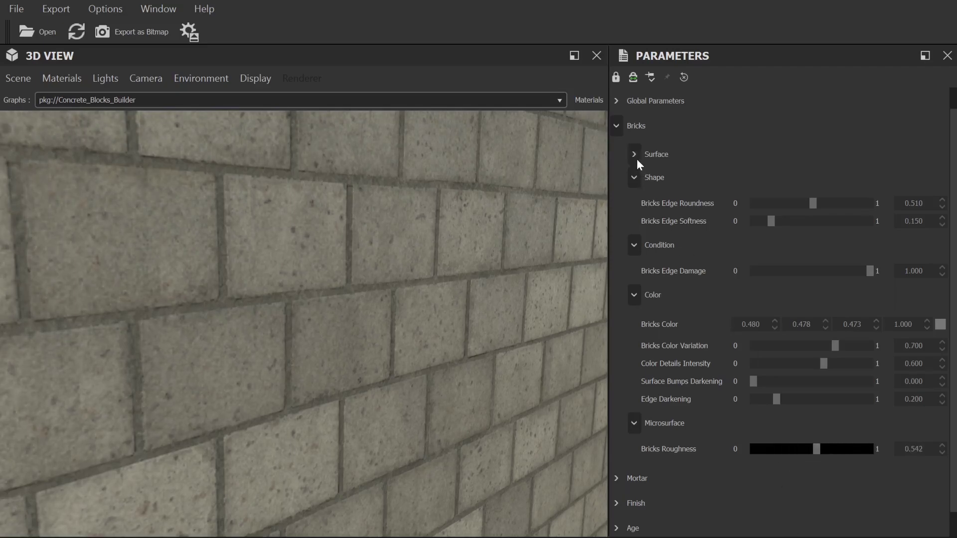
click(633, 424)
click(634, 295)
click(634, 268)
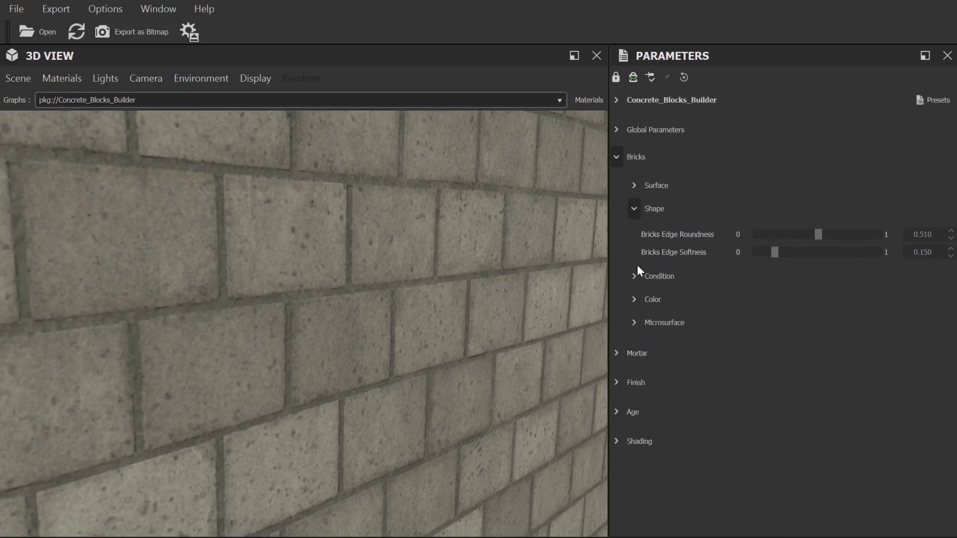
click(634, 199)
Collapse Bricks, check the Mortar color and 0.500 roughness, then expand Finish
click(616, 148)
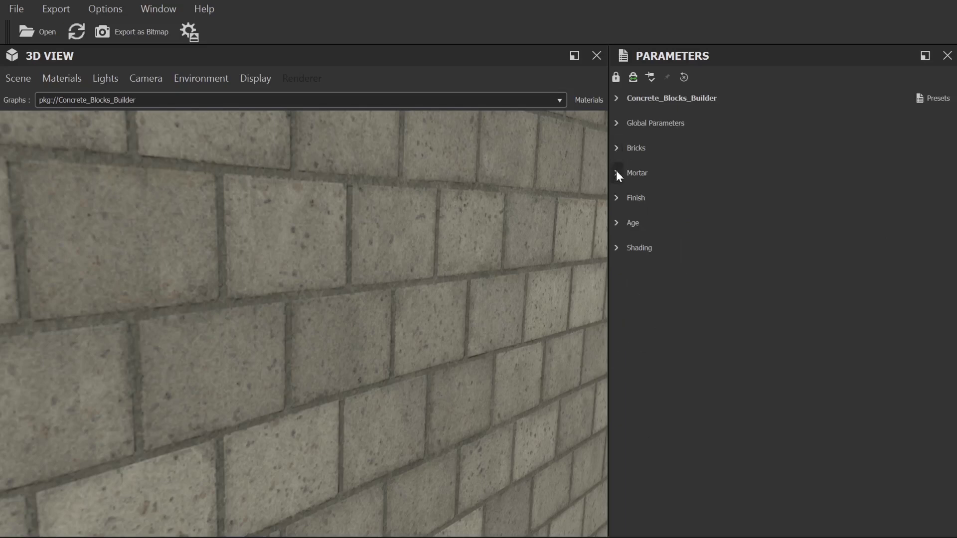
click(617, 173)
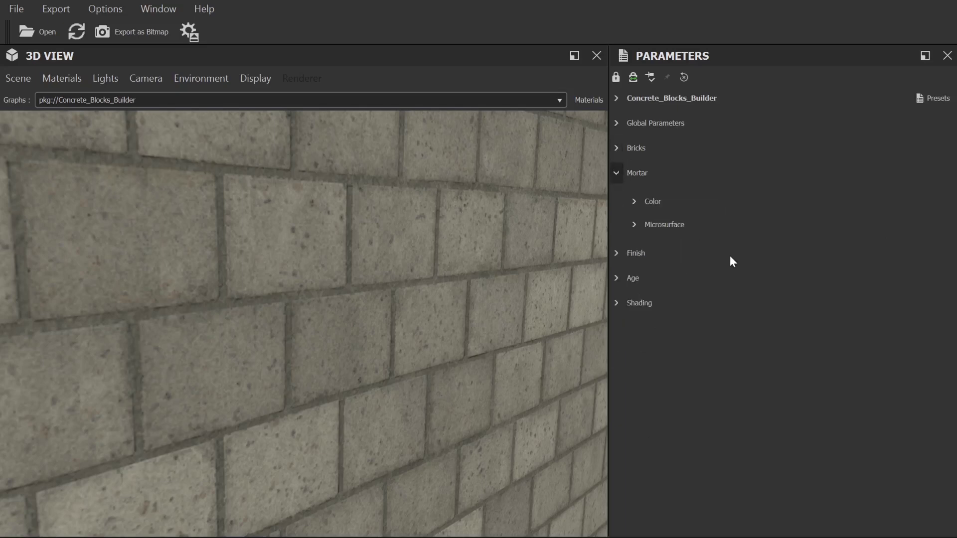
click(634, 201)
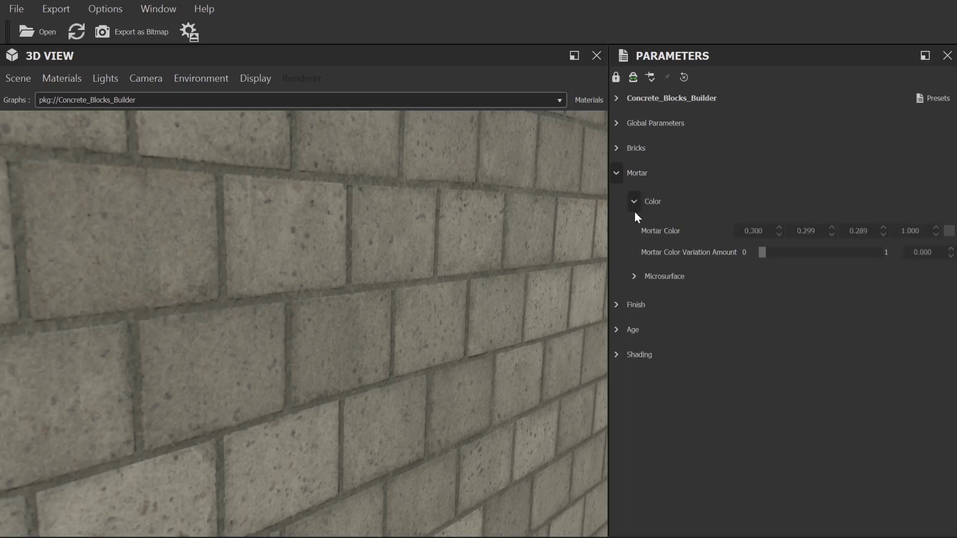
click(634, 277)
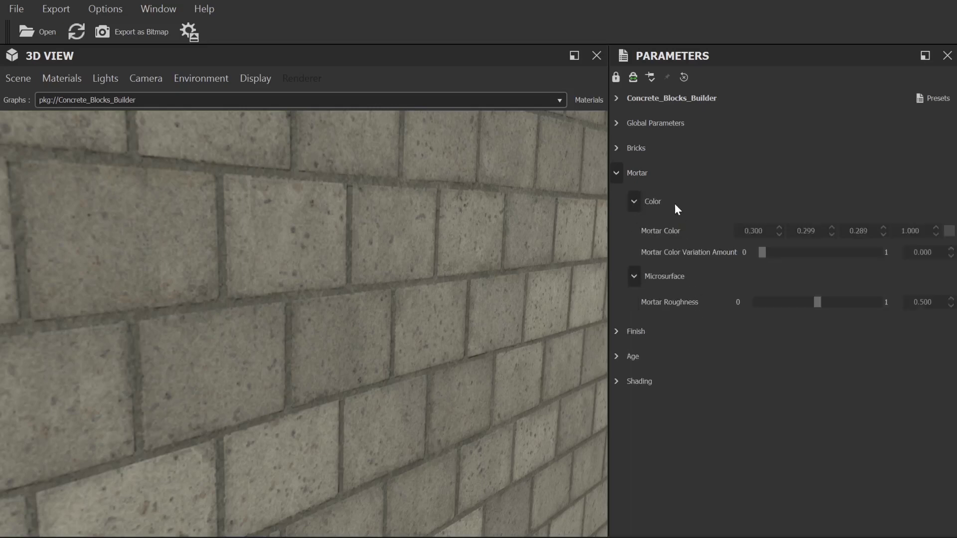
click(615, 172)
click(615, 198)
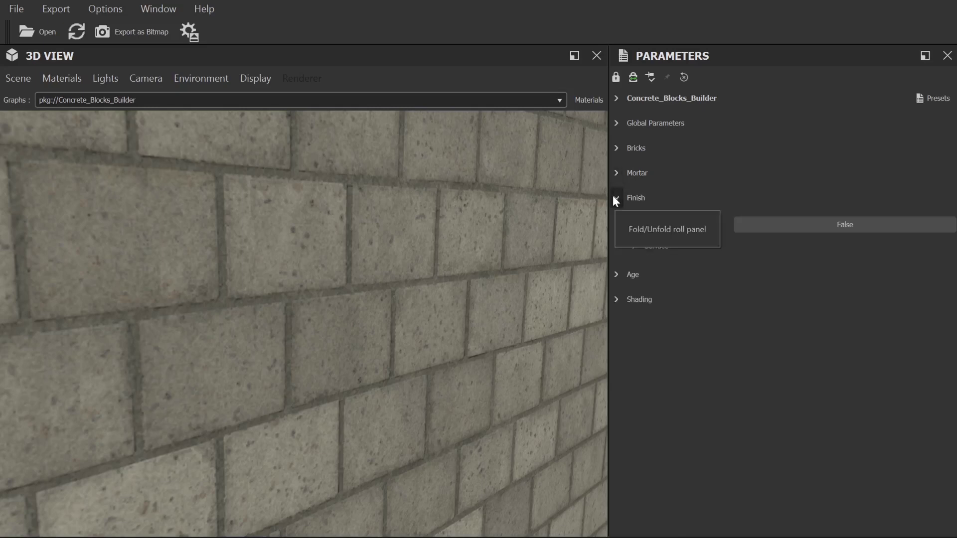
Enable red paint and lower Paint Roughness to 0.065
click(793, 225)
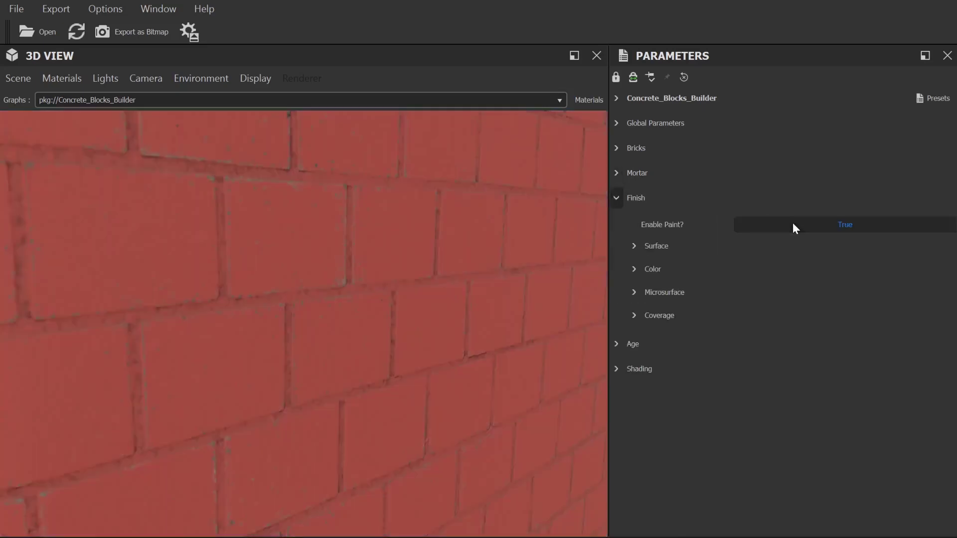
click(635, 315)
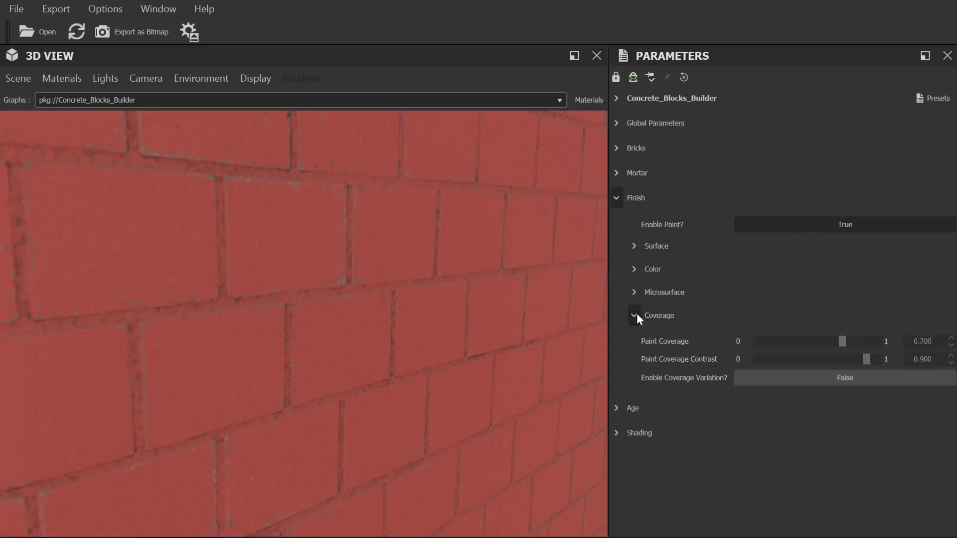
click(634, 270)
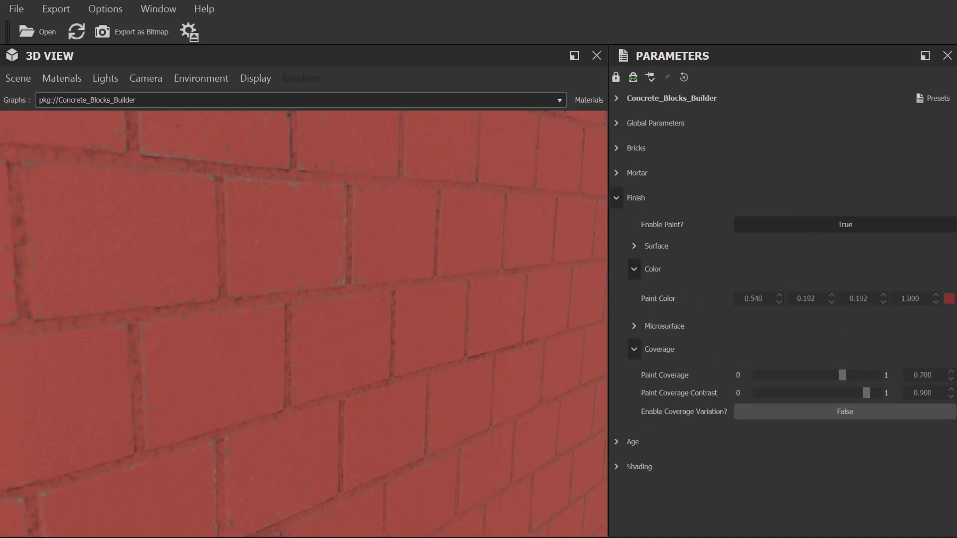
click(636, 327)
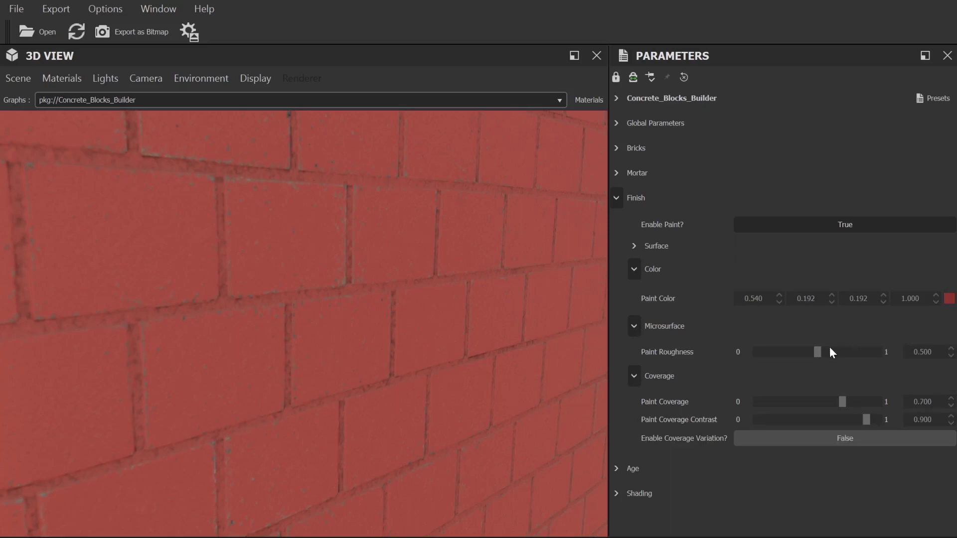
drag(817, 350, 763, 359)
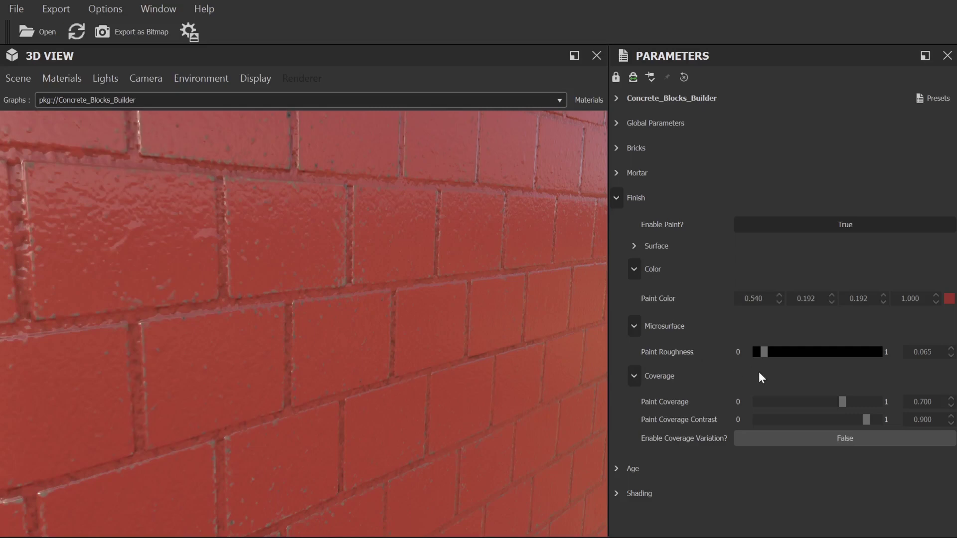
Turn on Coverage Variation and set its amount to 0.320
click(814, 438)
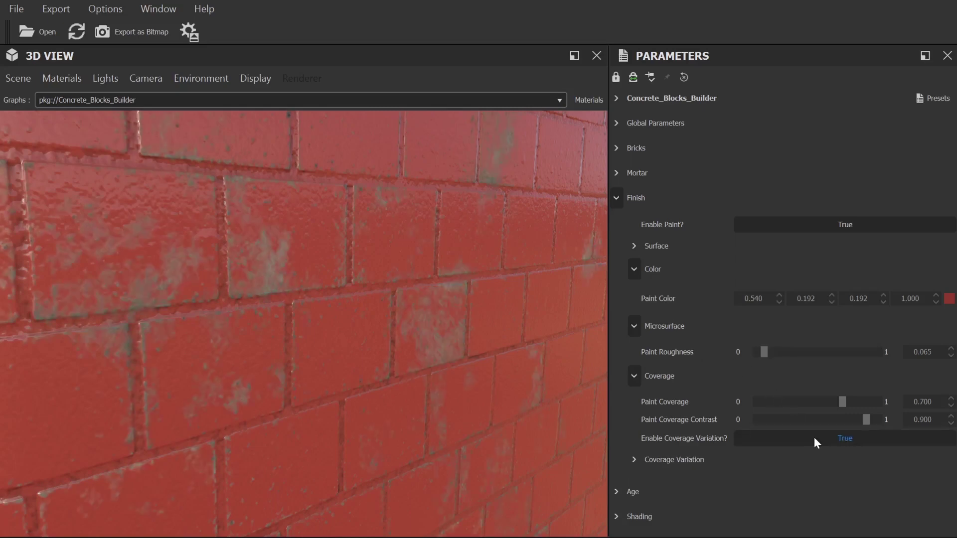
click(634, 460)
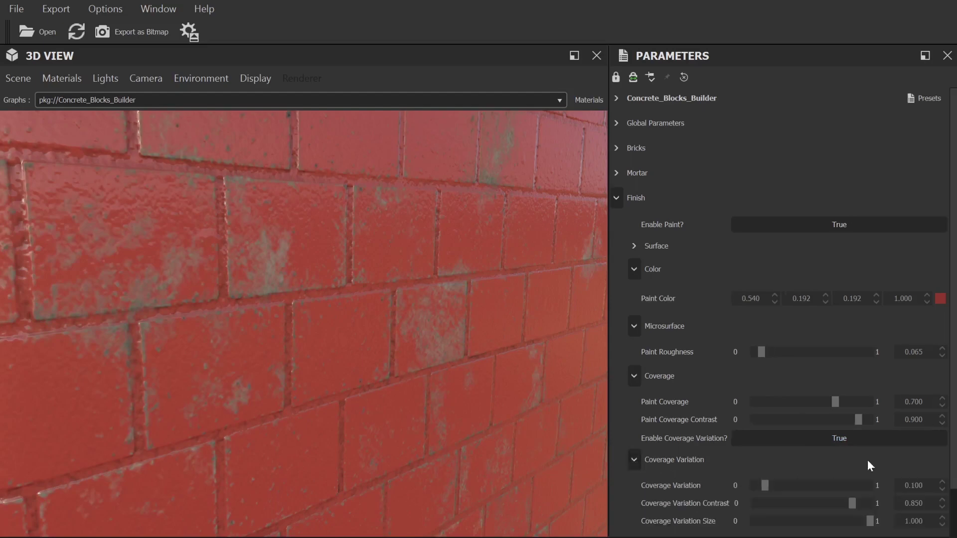
scroll(949, 416, down, 1)
scroll(949, 418, down, 1)
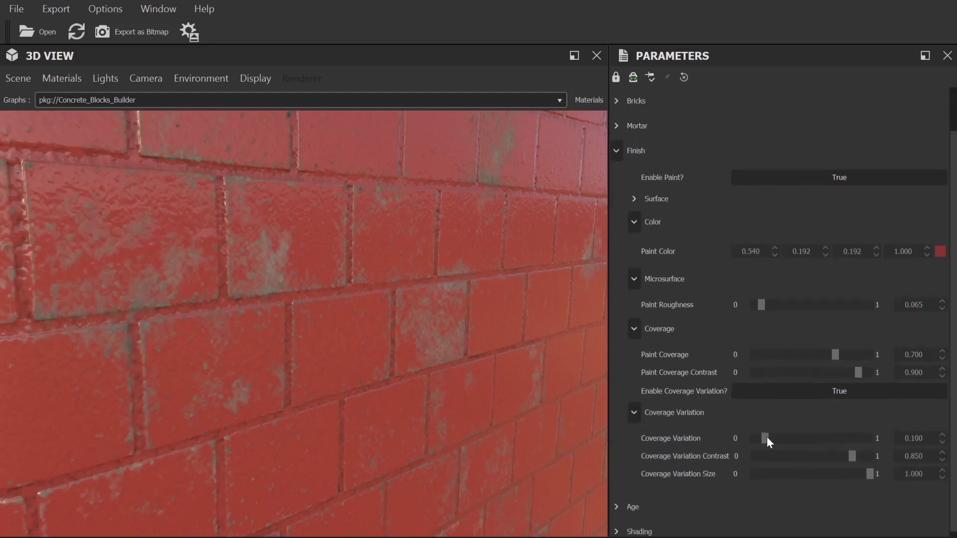
click(834, 439)
drag(833, 441, 789, 443)
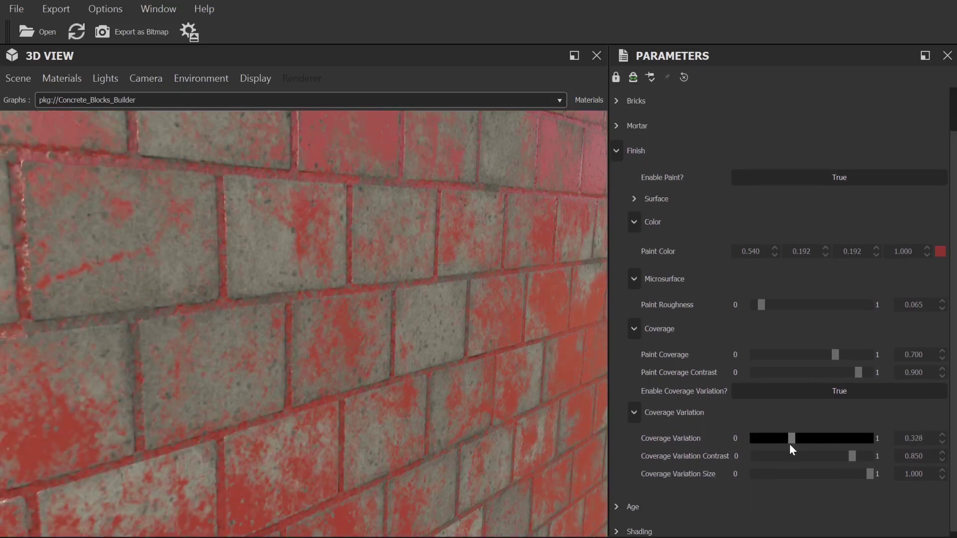
scroll(411, 357, down, 10)
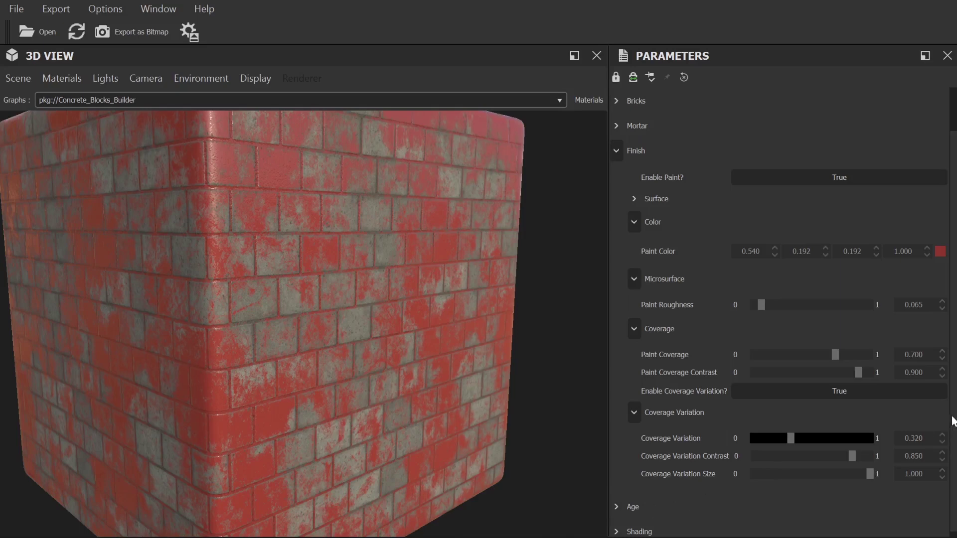
Raise Overall Dirt Intensity to 1.000 and turn on top and bottom dirt
scroll(952, 435, down, 1)
click(625, 503)
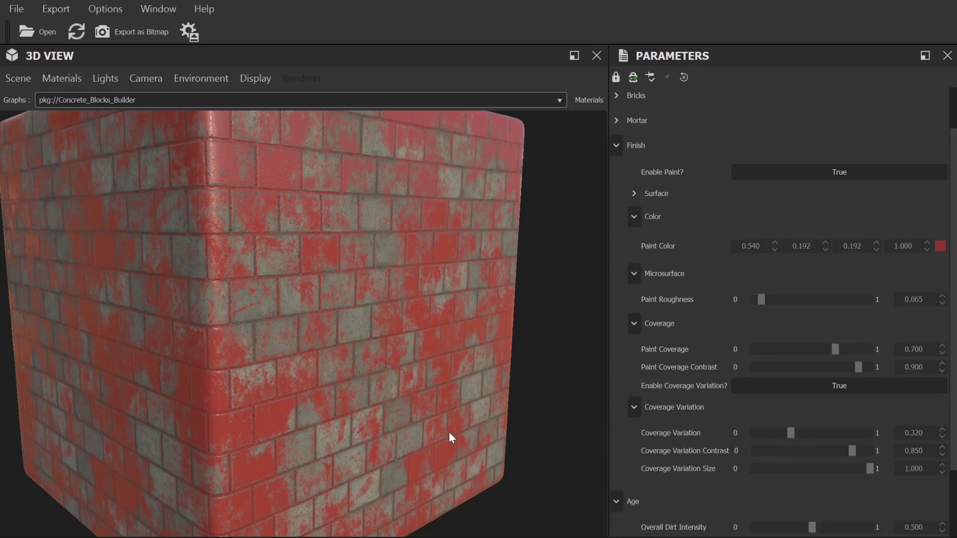
scroll(450, 434, up, 8)
scroll(872, 455, down, 3)
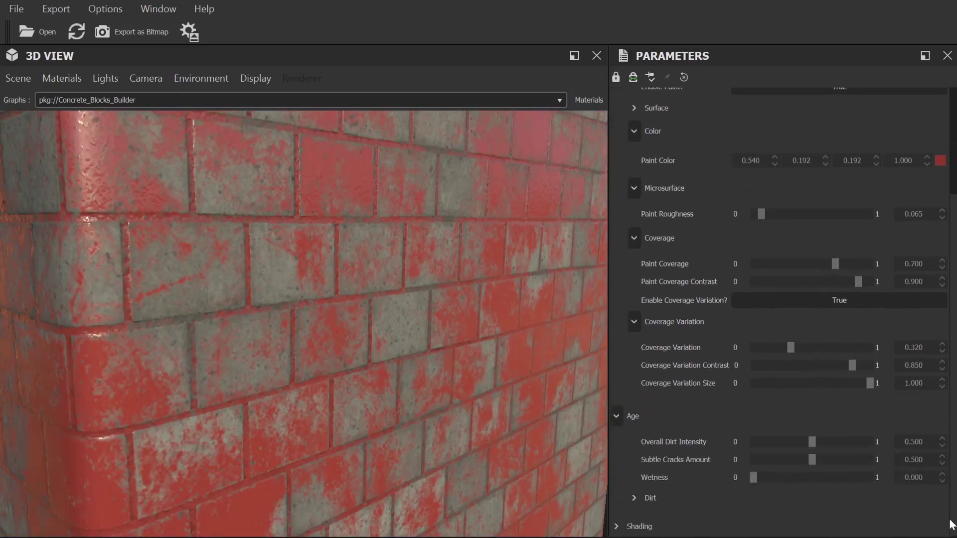
drag(833, 447, 864, 448)
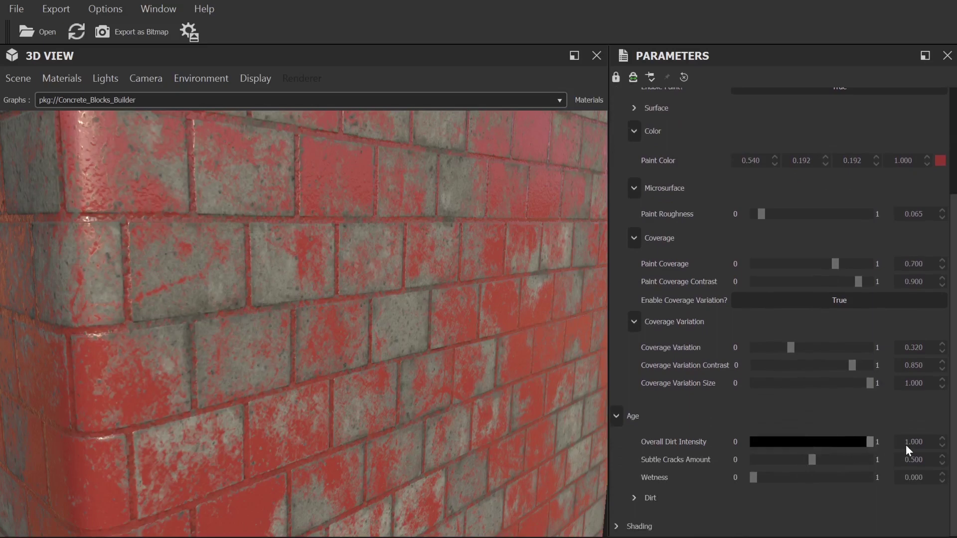
scroll(542, 433, down, 5)
click(648, 498)
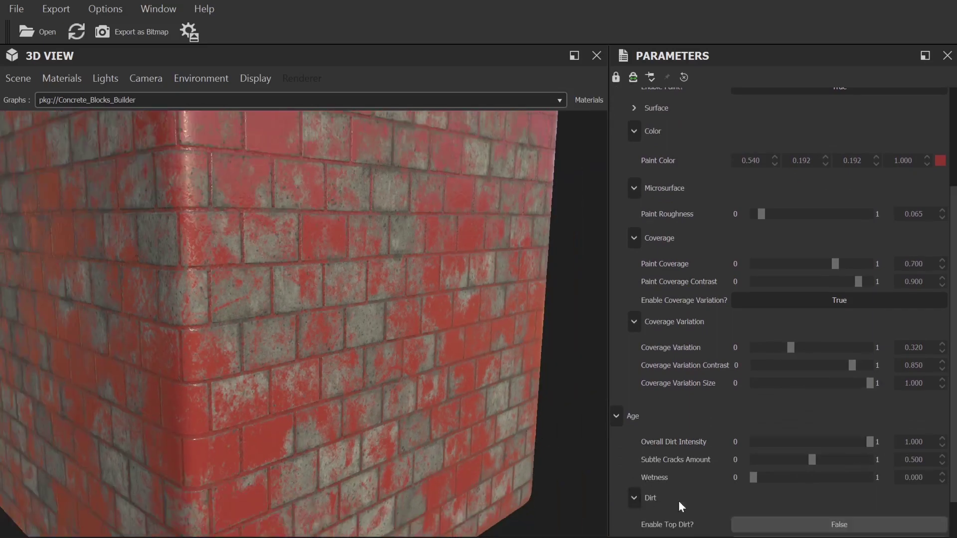
scroll(738, 493, down, 2)
click(792, 480)
click(794, 517)
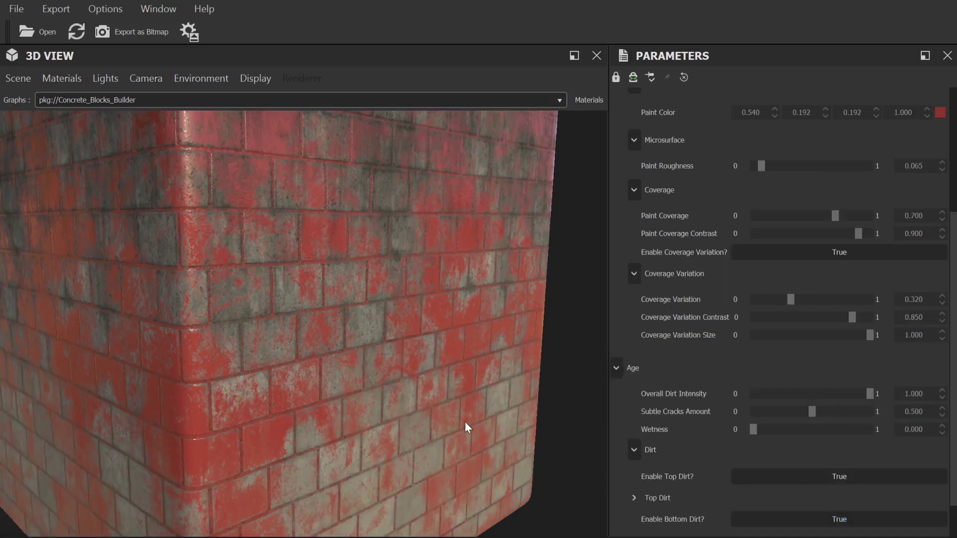
Preview Wetness at about 0.9, then drag it back down to about 0.14
scroll(464, 420, down, 2)
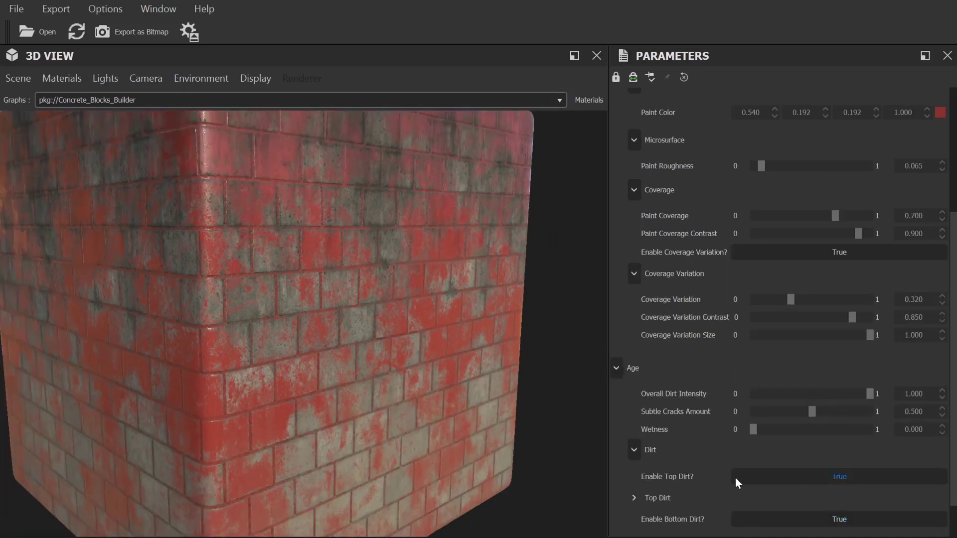
scroll(767, 429, down, 2)
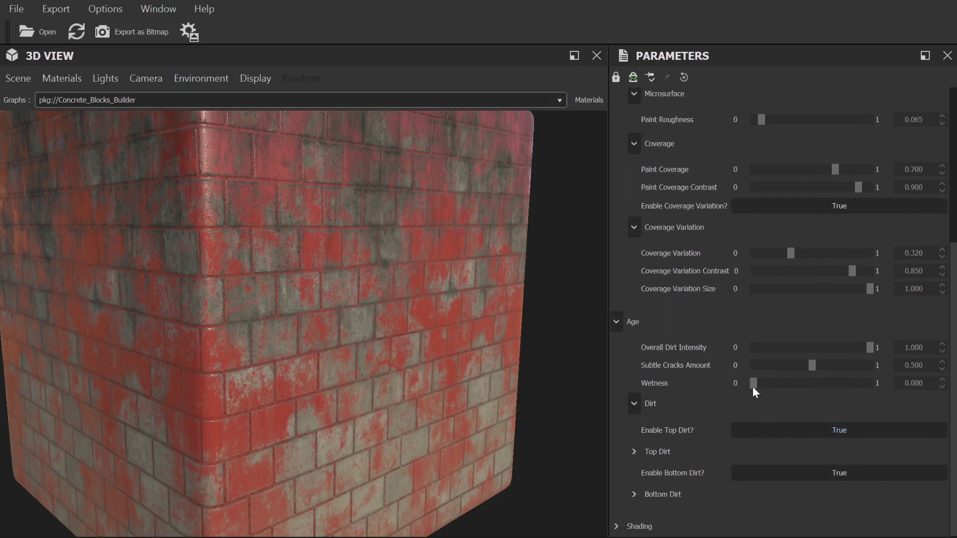
drag(753, 384, 859, 393)
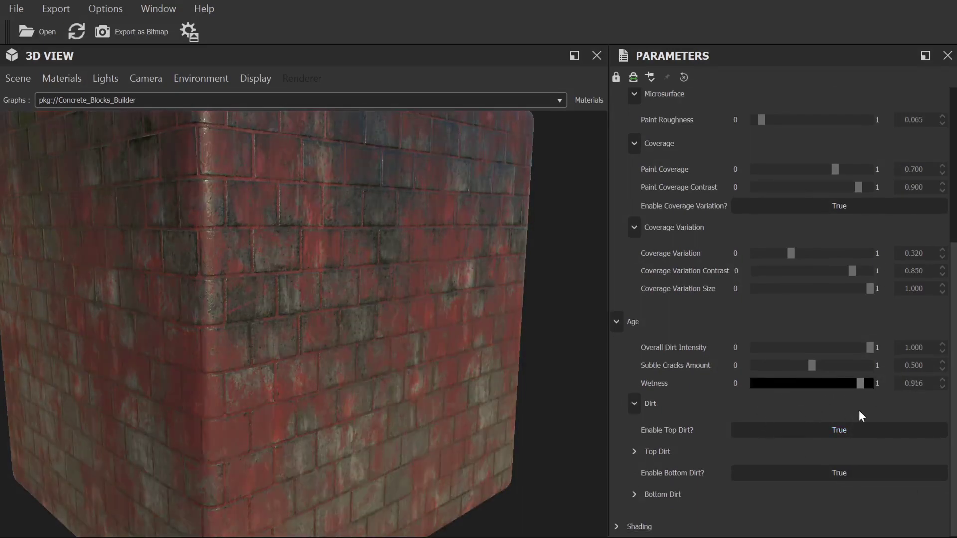
drag(860, 383, 739, 432)
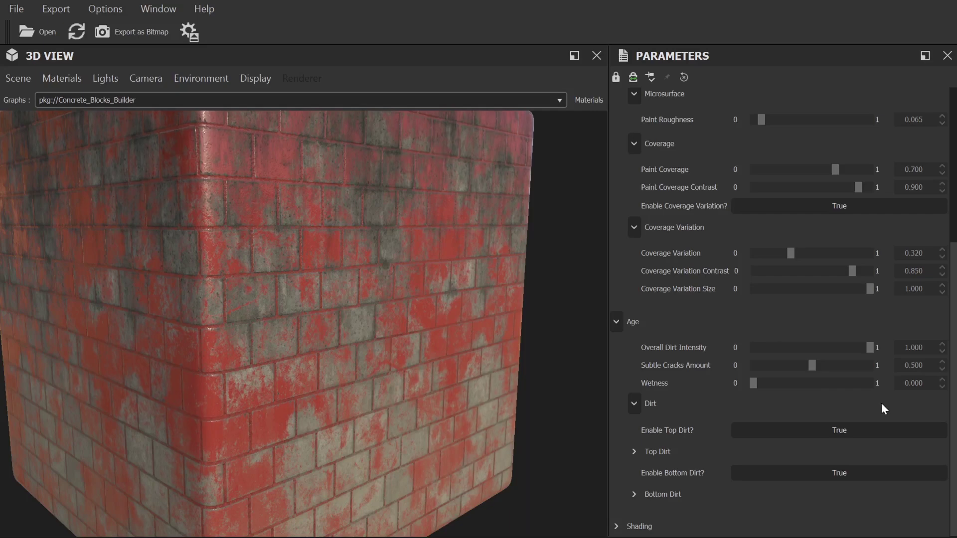
Collapse the Age and Finish parameter groups
click(624, 323)
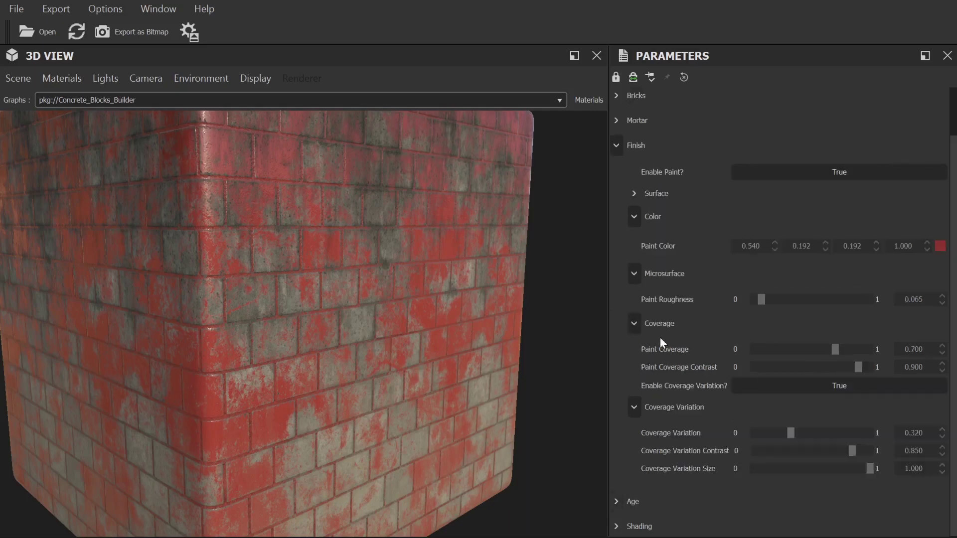
click(615, 148)
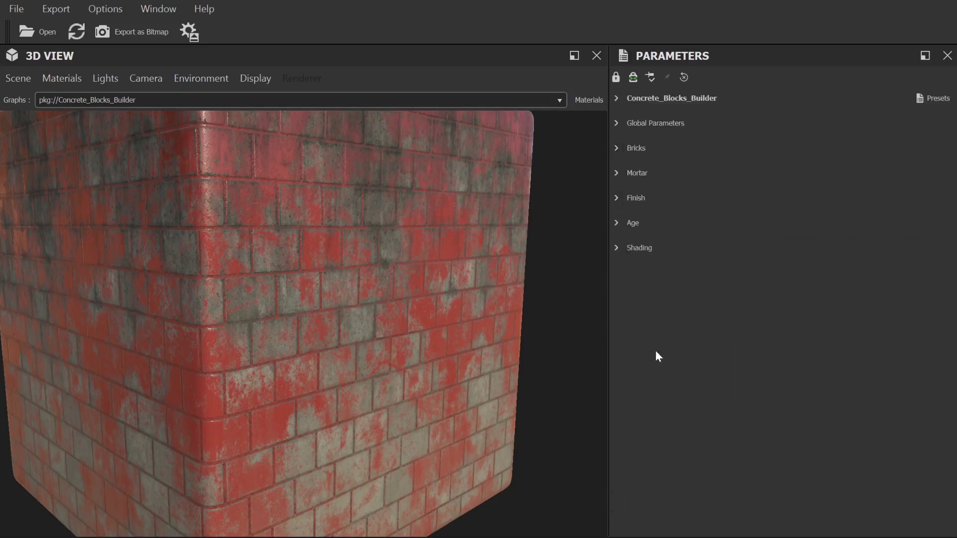
Expand Shading and switch Normal Format from DirectX to OpenGL
click(616, 248)
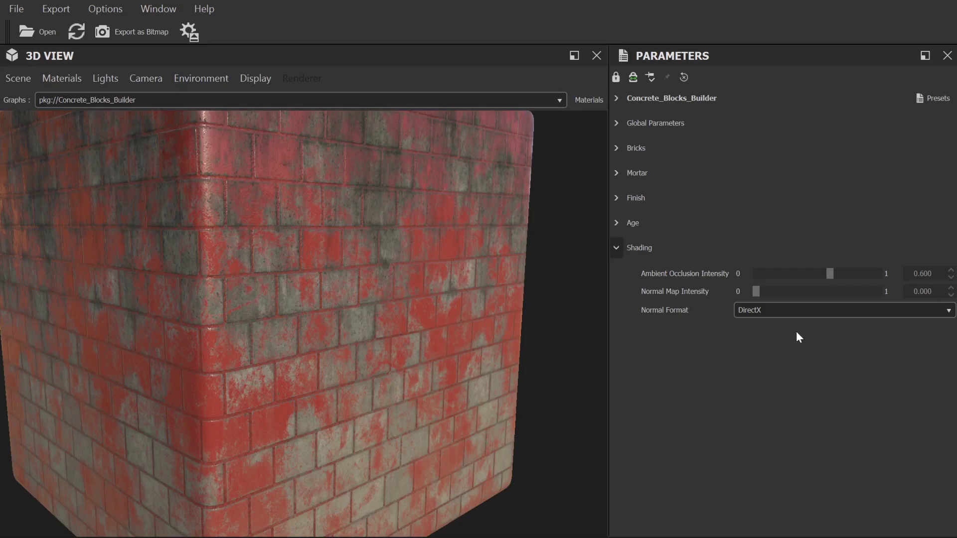
click(811, 309)
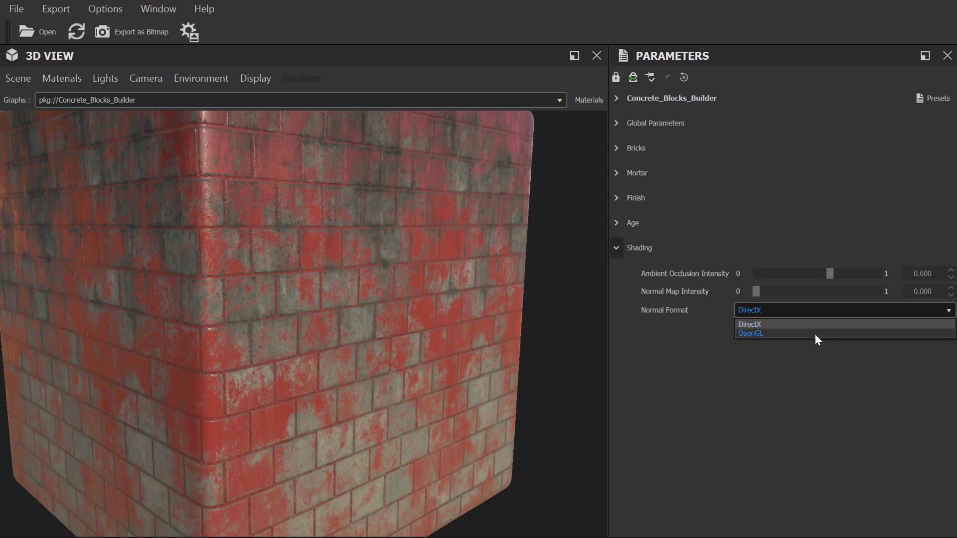
click(815, 334)
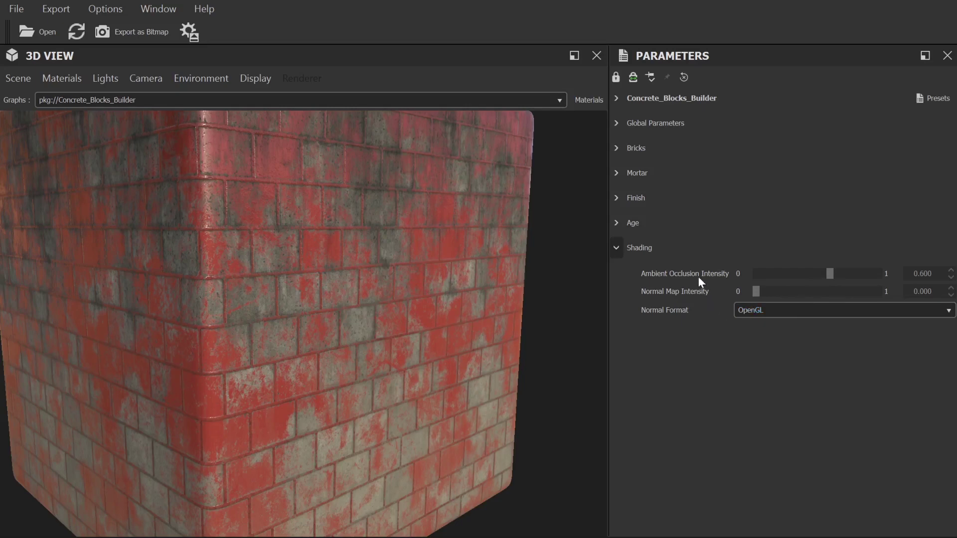
Set the Concrete_Blocks_Builder Output Size to 4096 × 4096
click(615, 122)
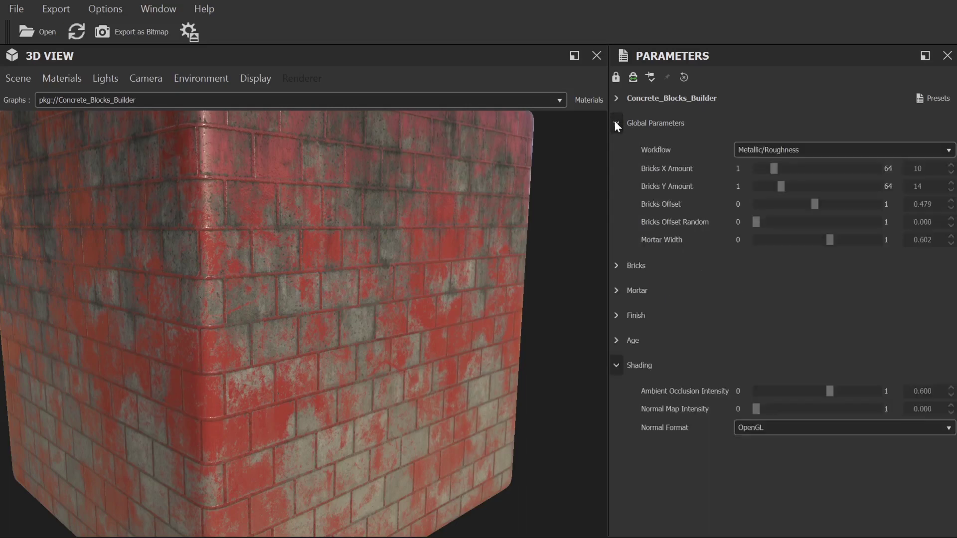
click(615, 122)
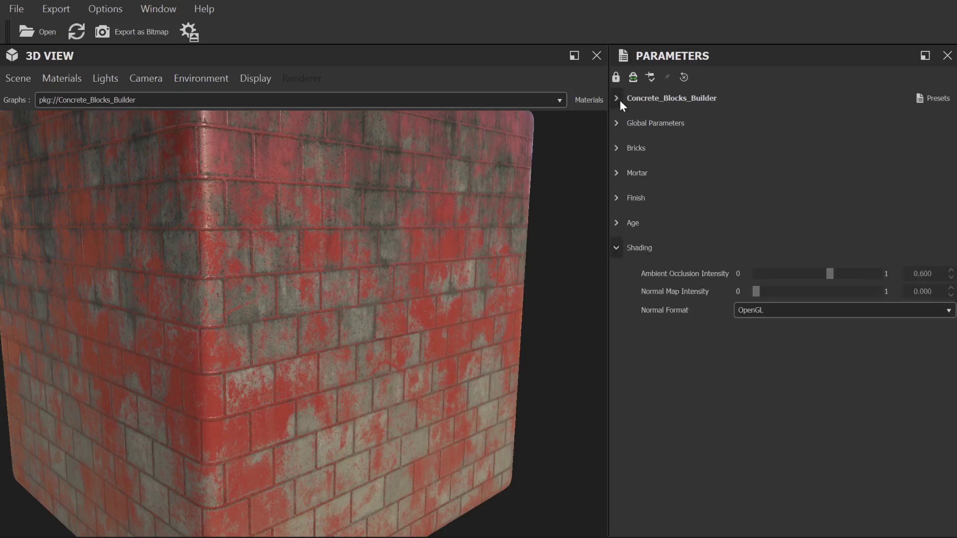
click(618, 99)
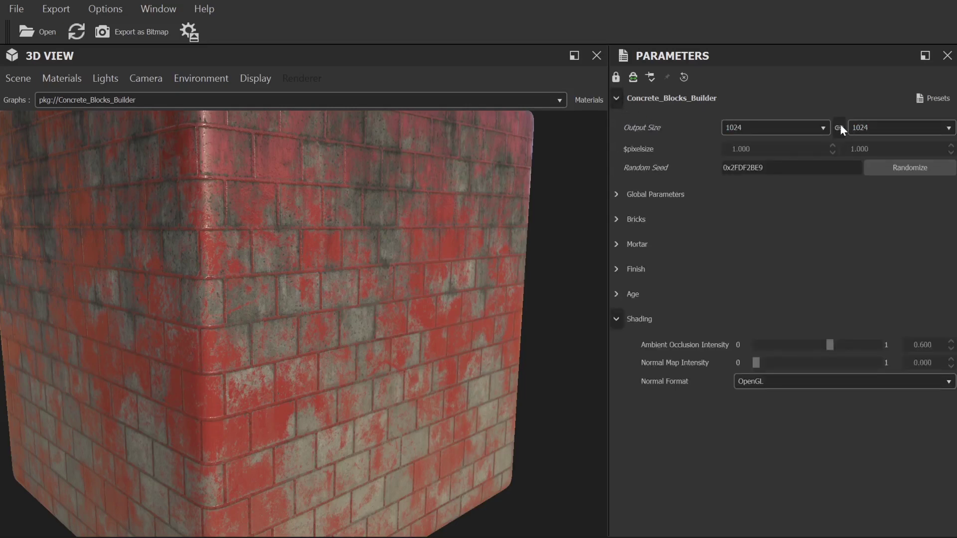
click(802, 128)
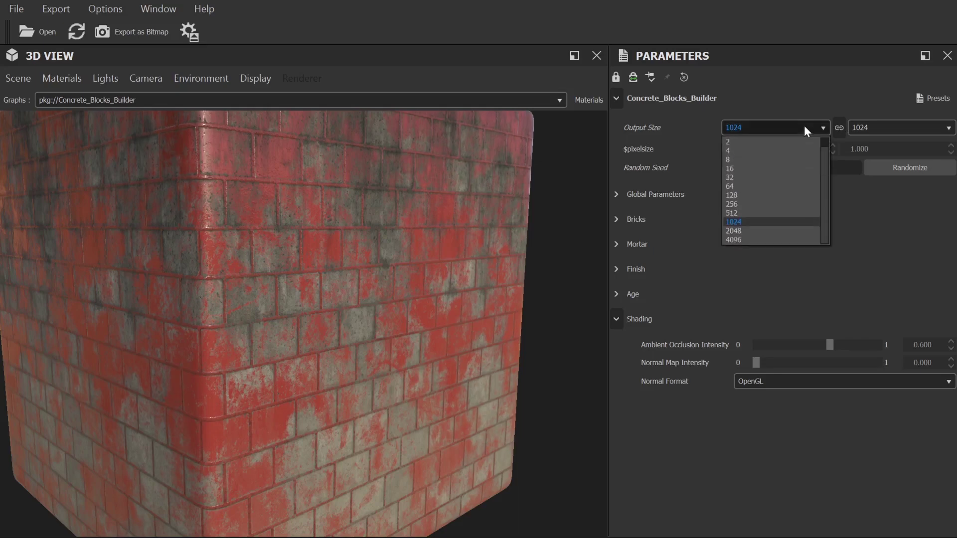
click(759, 240)
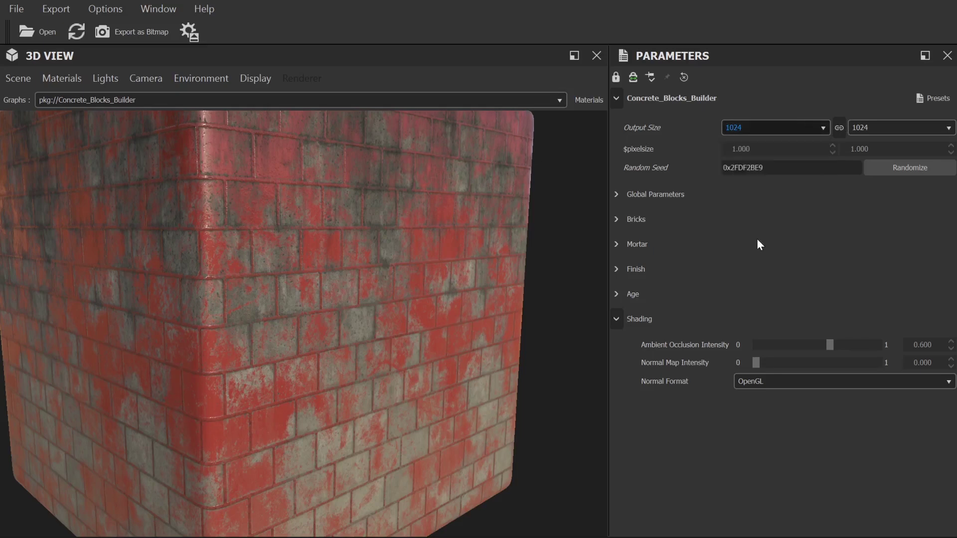
click(140, 32)
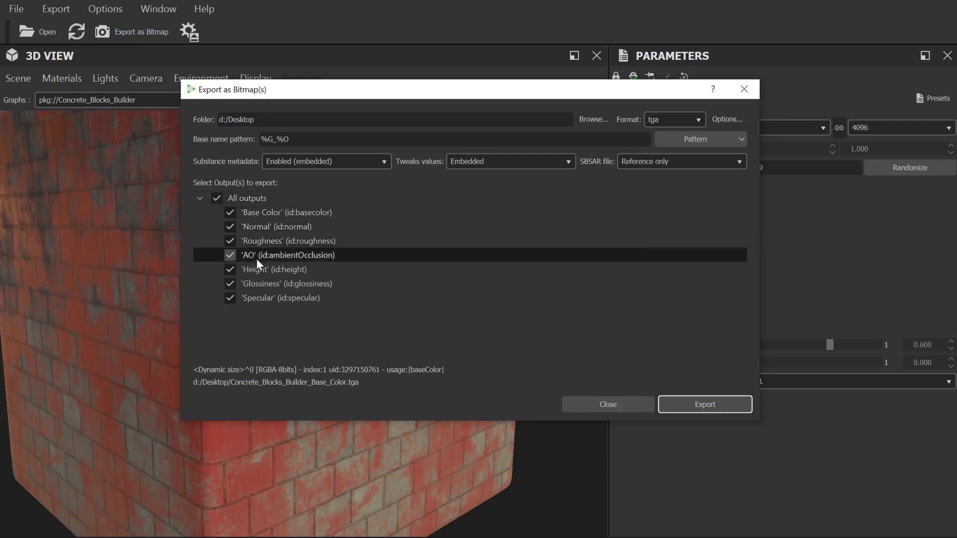
Clear all outputs, then select only Base Color, Normal, Roughness and Height for export
click(219, 200)
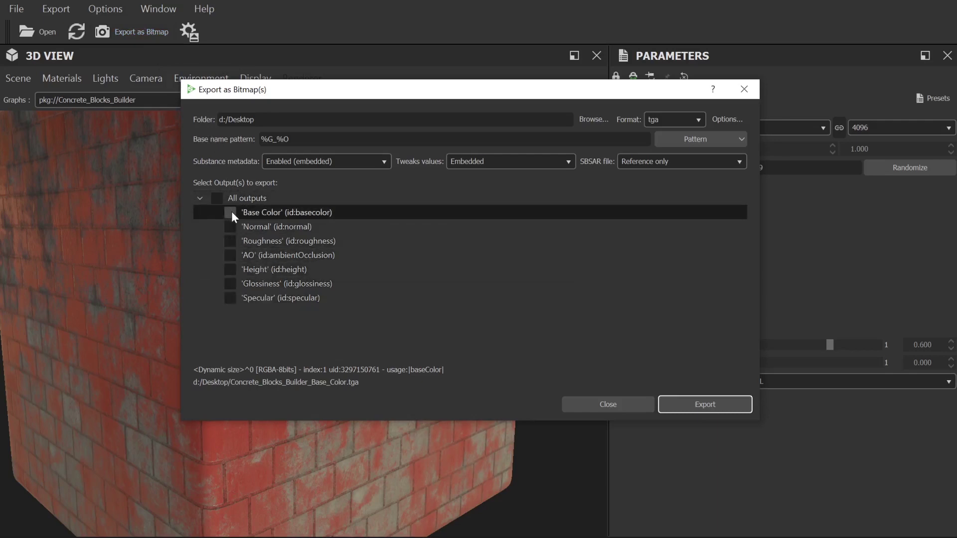
click(231, 212)
click(230, 226)
click(230, 241)
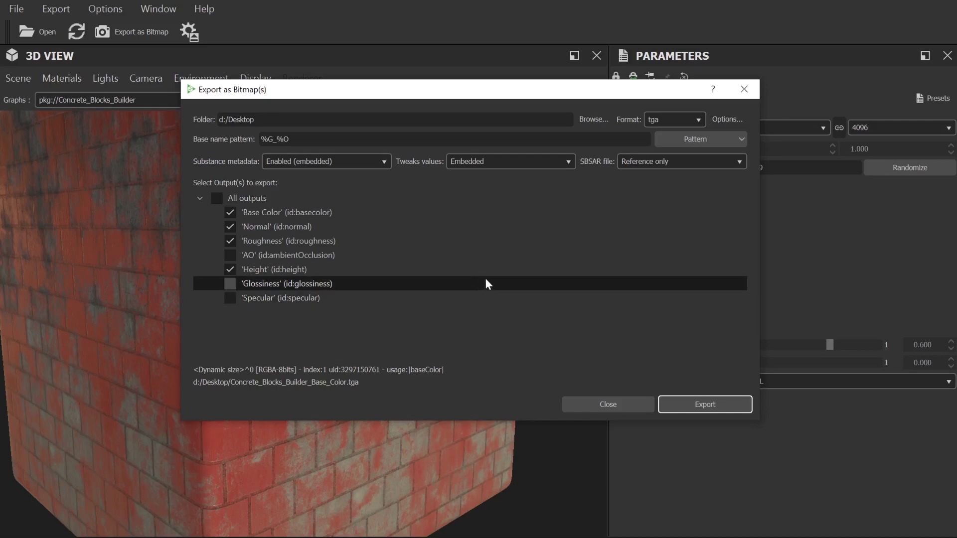
Export the selected maps as TIF files to the Desktop
click(690, 118)
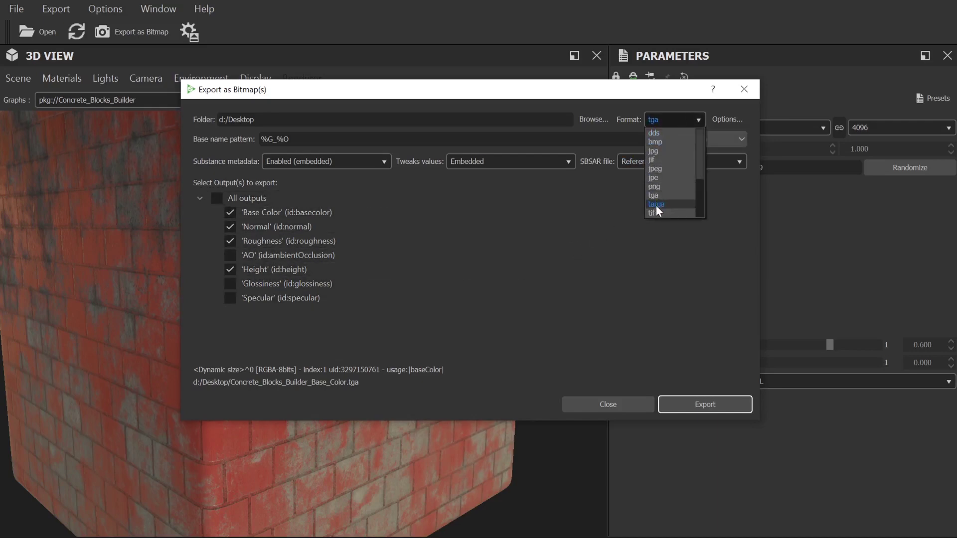
click(670, 214)
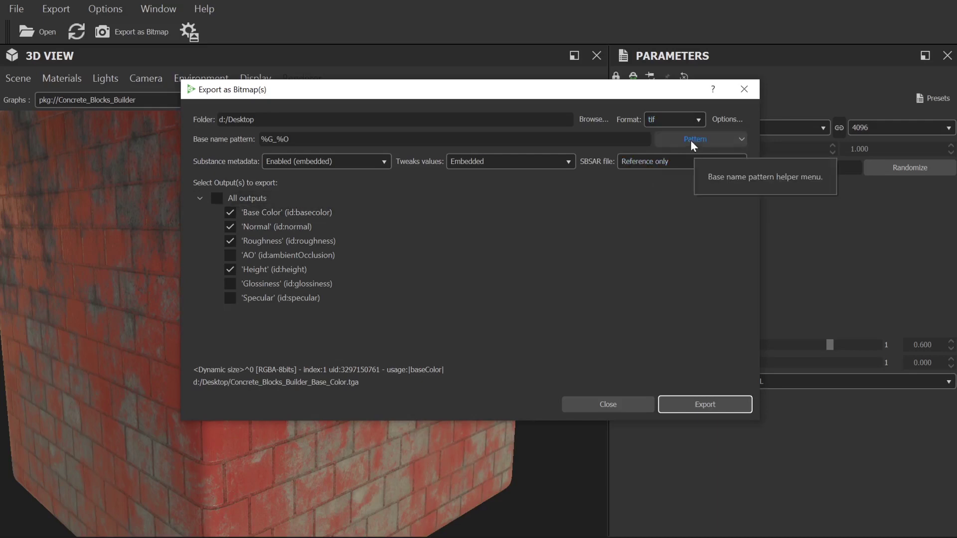
click(594, 119)
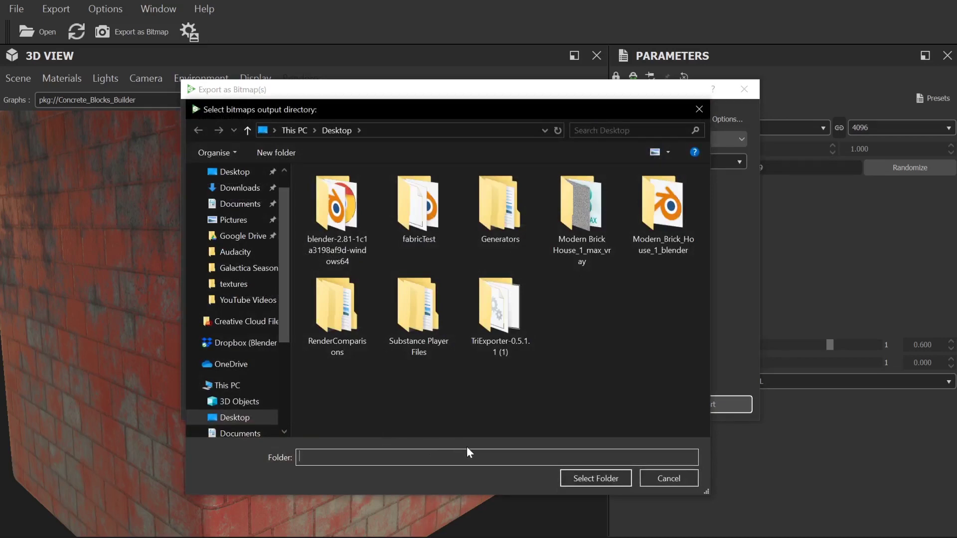
click(606, 476)
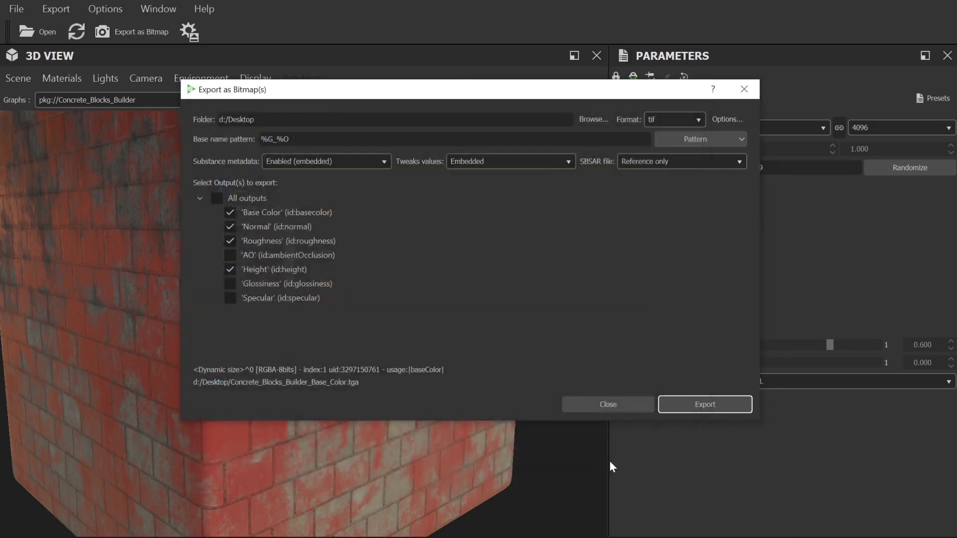
click(687, 400)
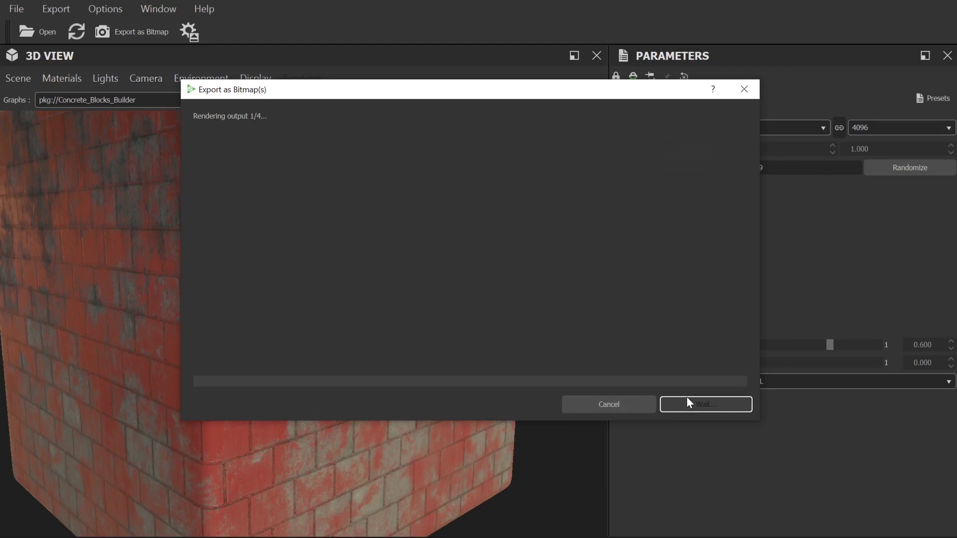